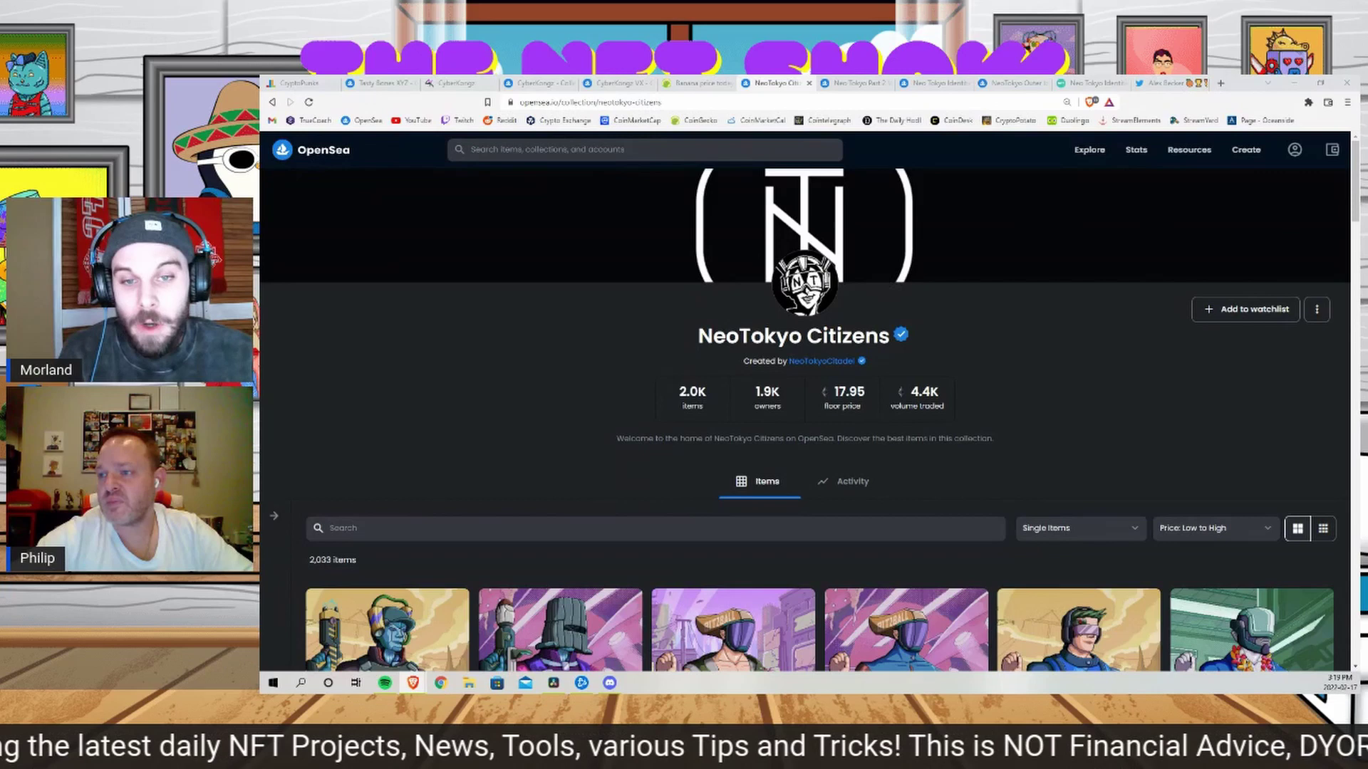
- Switch to the NeoTokyo game maker's Twitter profile to read its pinned meta tournaments tweet
left_click(1167, 82)
scroll(798, 327, "up", 1)
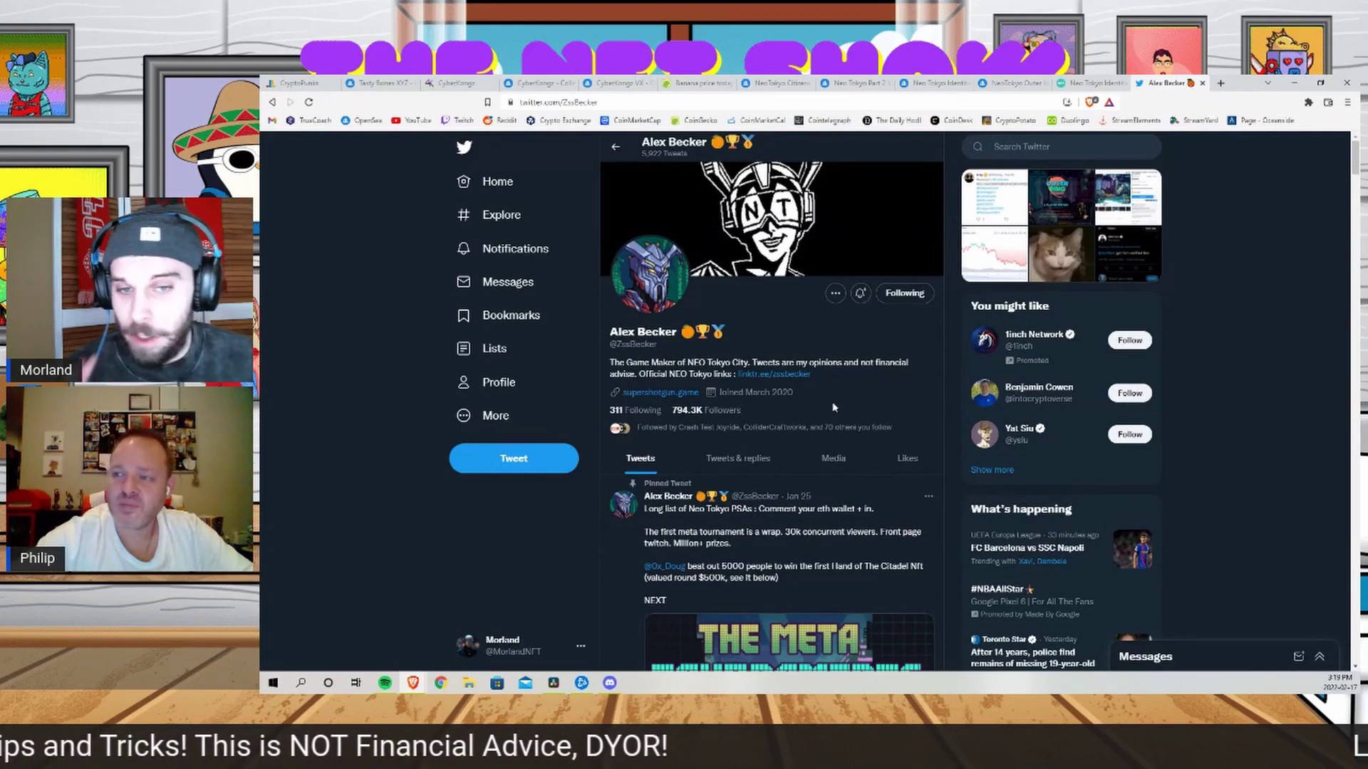
scroll(829, 411, "down", 2)
scroll(829, 406, "down", 3)
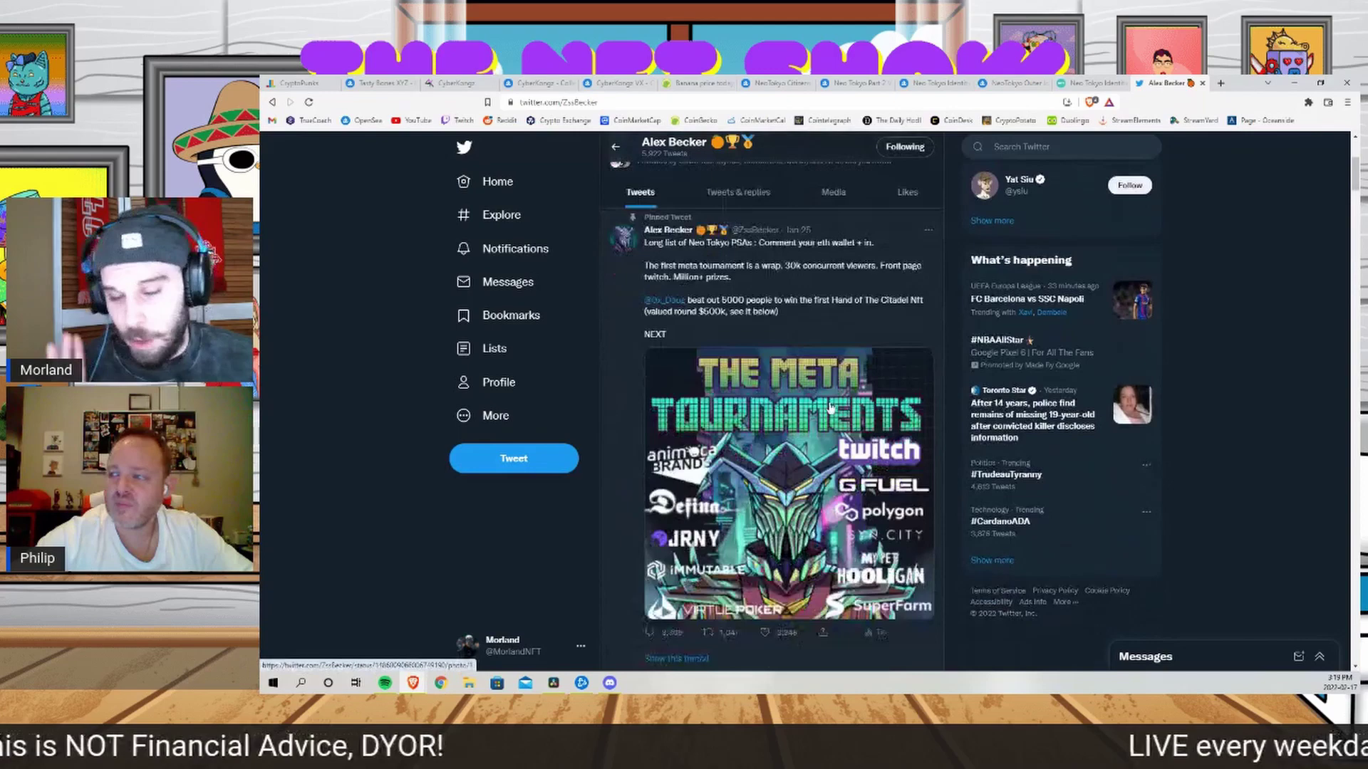
scroll(831, 408, "down", 1)
scroll(830, 409, "down", 3)
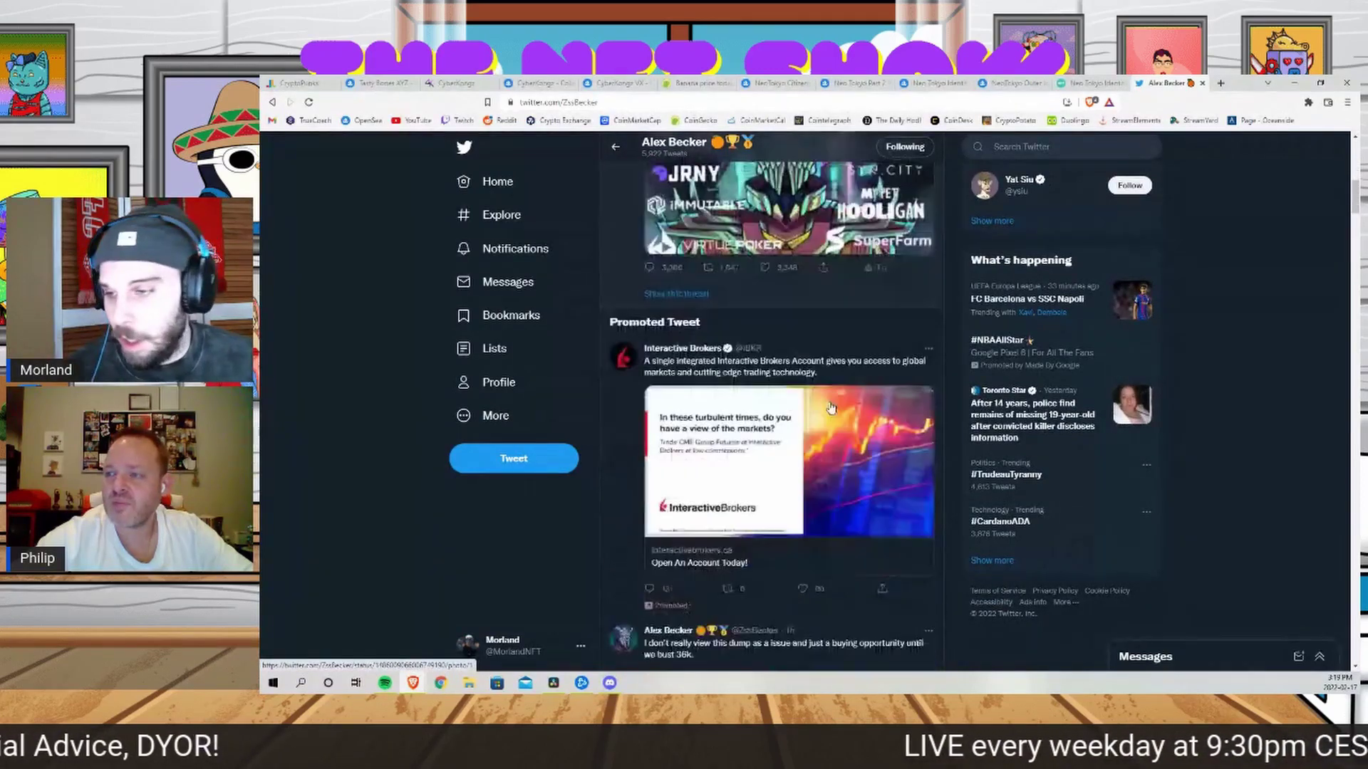
scroll(831, 409, "up", 3)
scroll(831, 409, "up", 2)
scroll(831, 409, "up", 2)
scroll(832, 407, "up", 1)
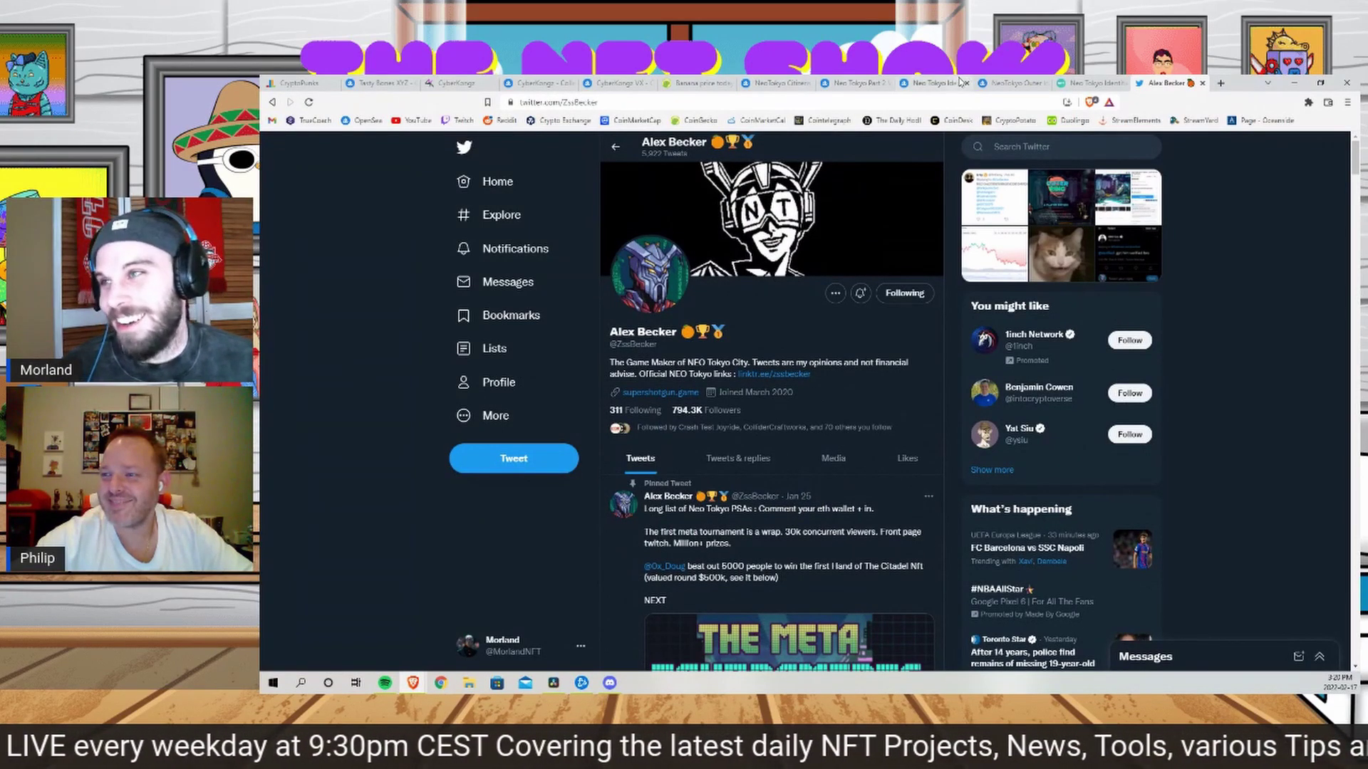
- Move between Citizens, the Twitter profile and Vault Cards, ending on the NeoTokyo Citizens collection
left_click(775, 83)
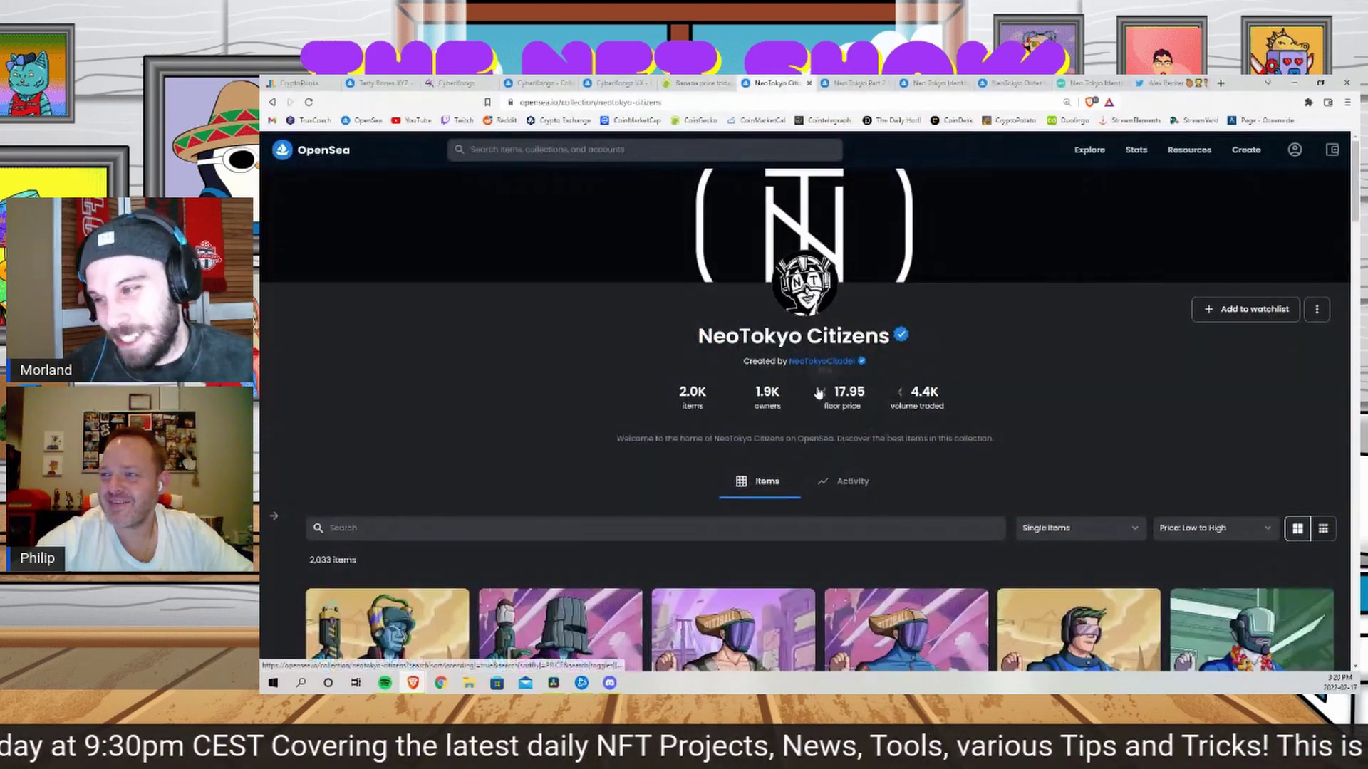
scroll(861, 432, "down", 2)
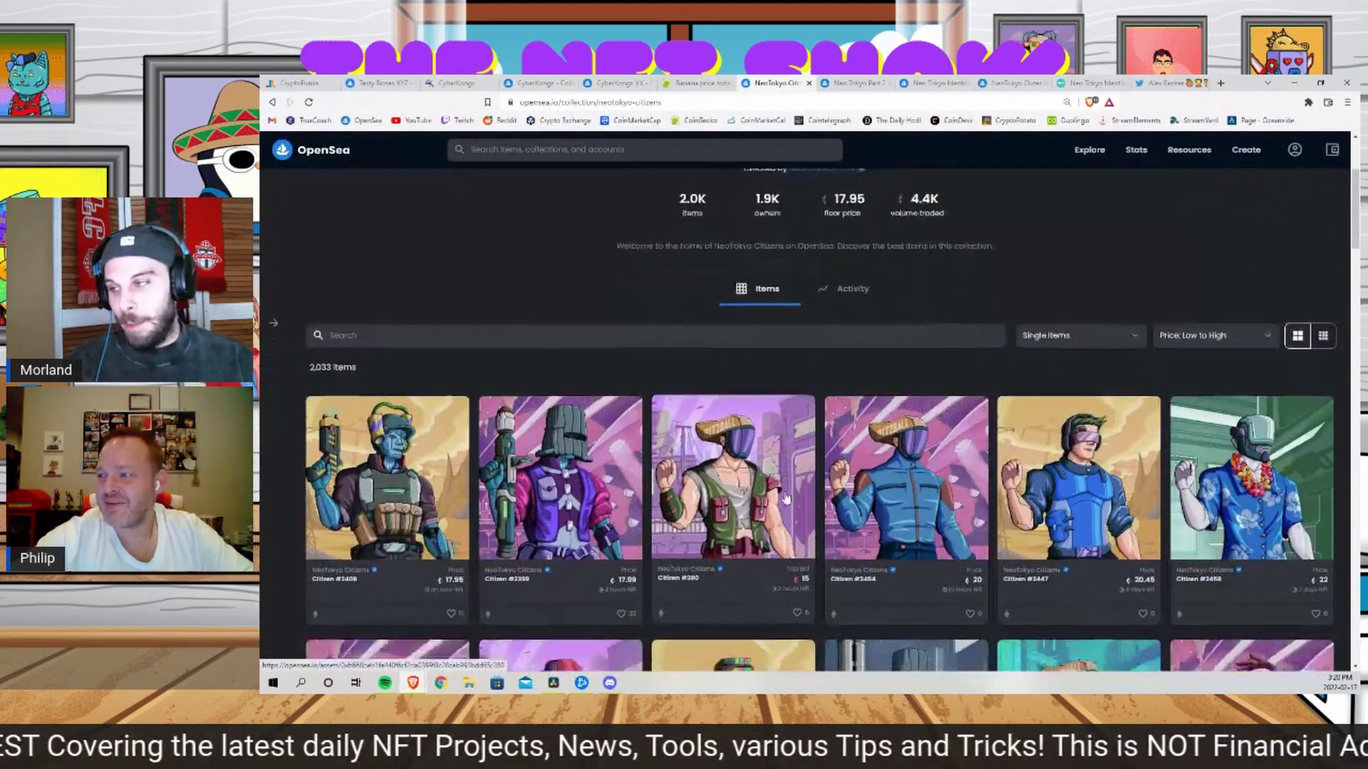
scroll(949, 310, "up", 1)
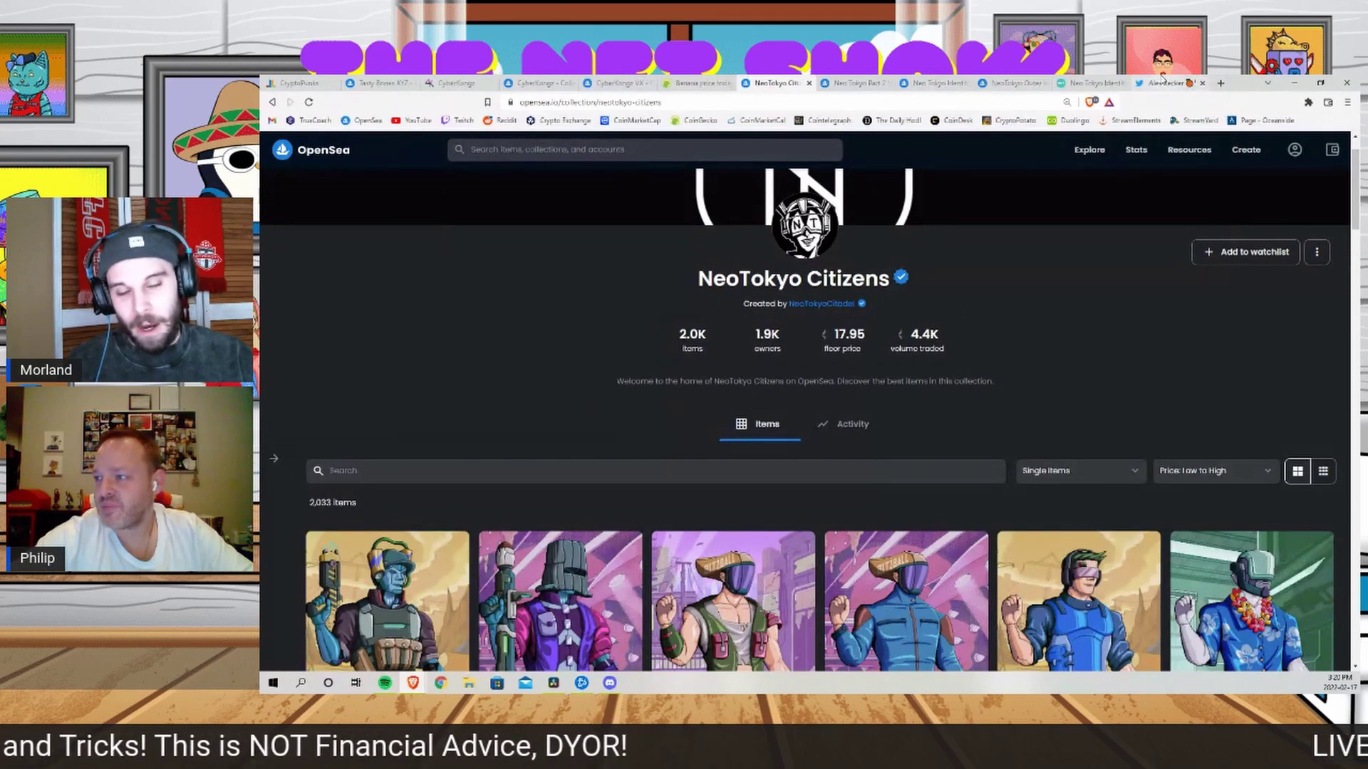
left_click(1164, 83)
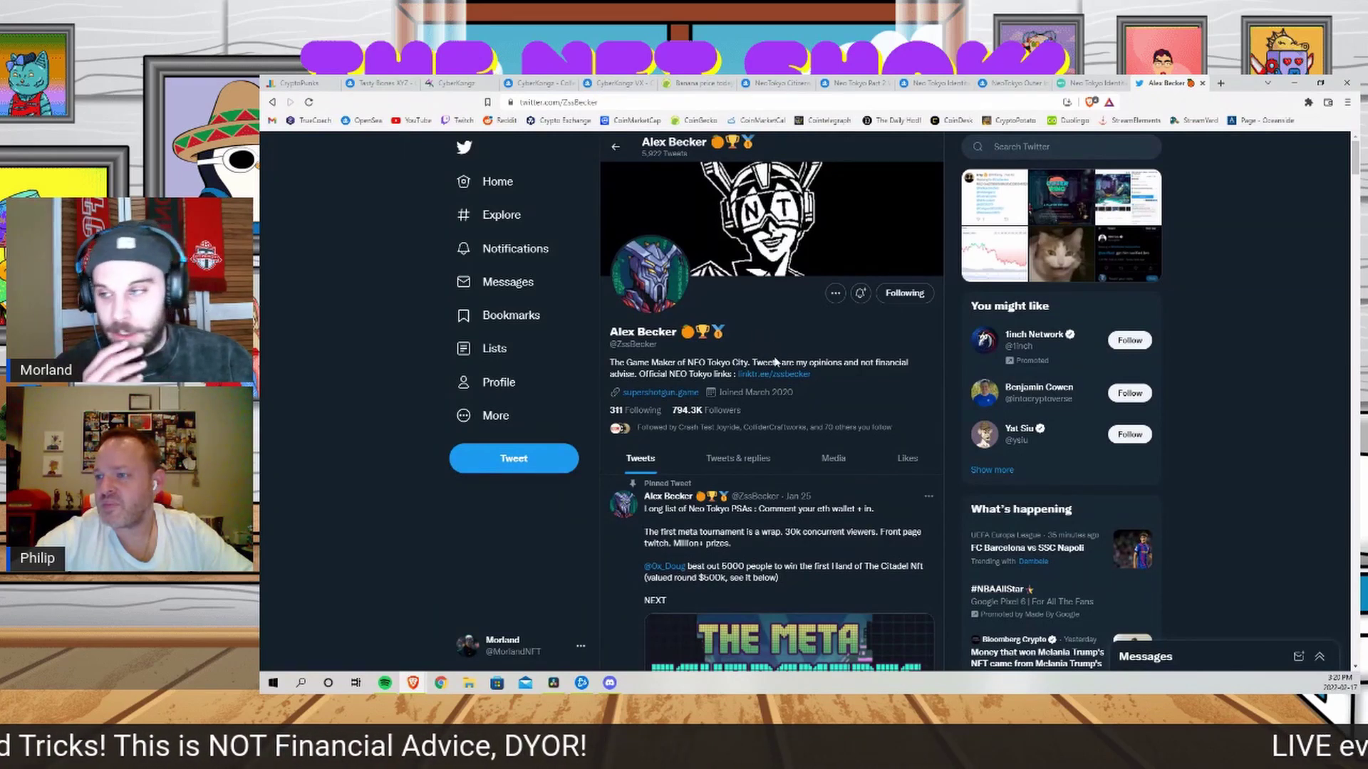
left_click(851, 82)
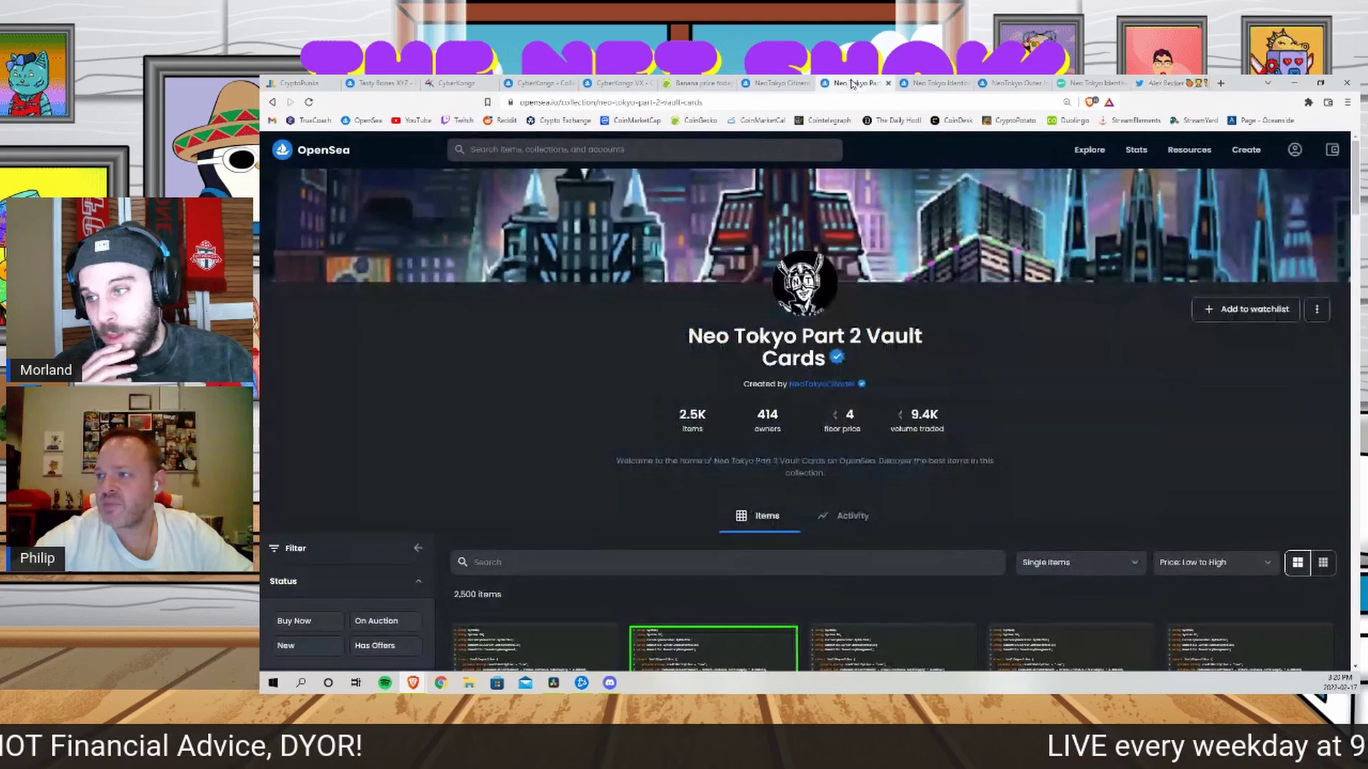
left_click(785, 83)
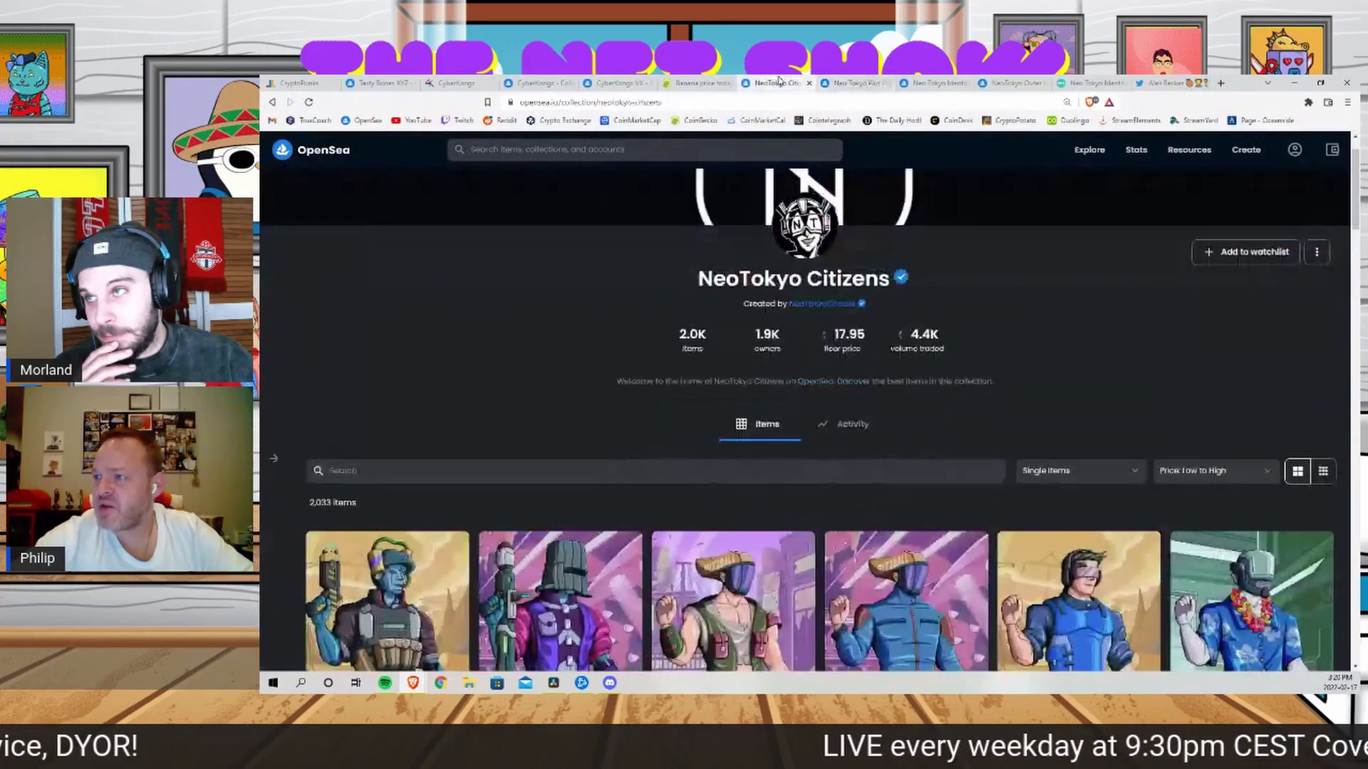
scroll(885, 491, "down", 2)
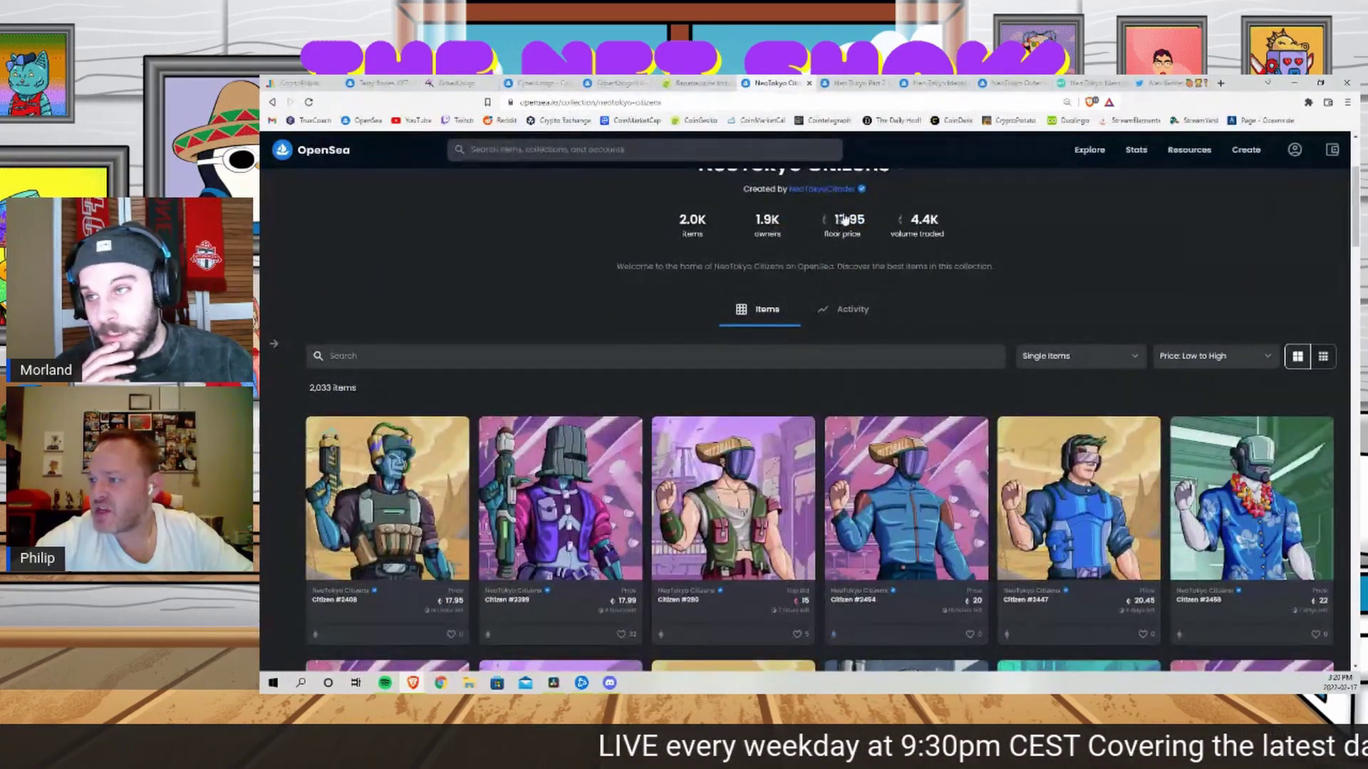
- Show NeoTokyo Citizens sales activity for All Time, glance at Vault Cards, then return to Citizens
left_click(852, 309)
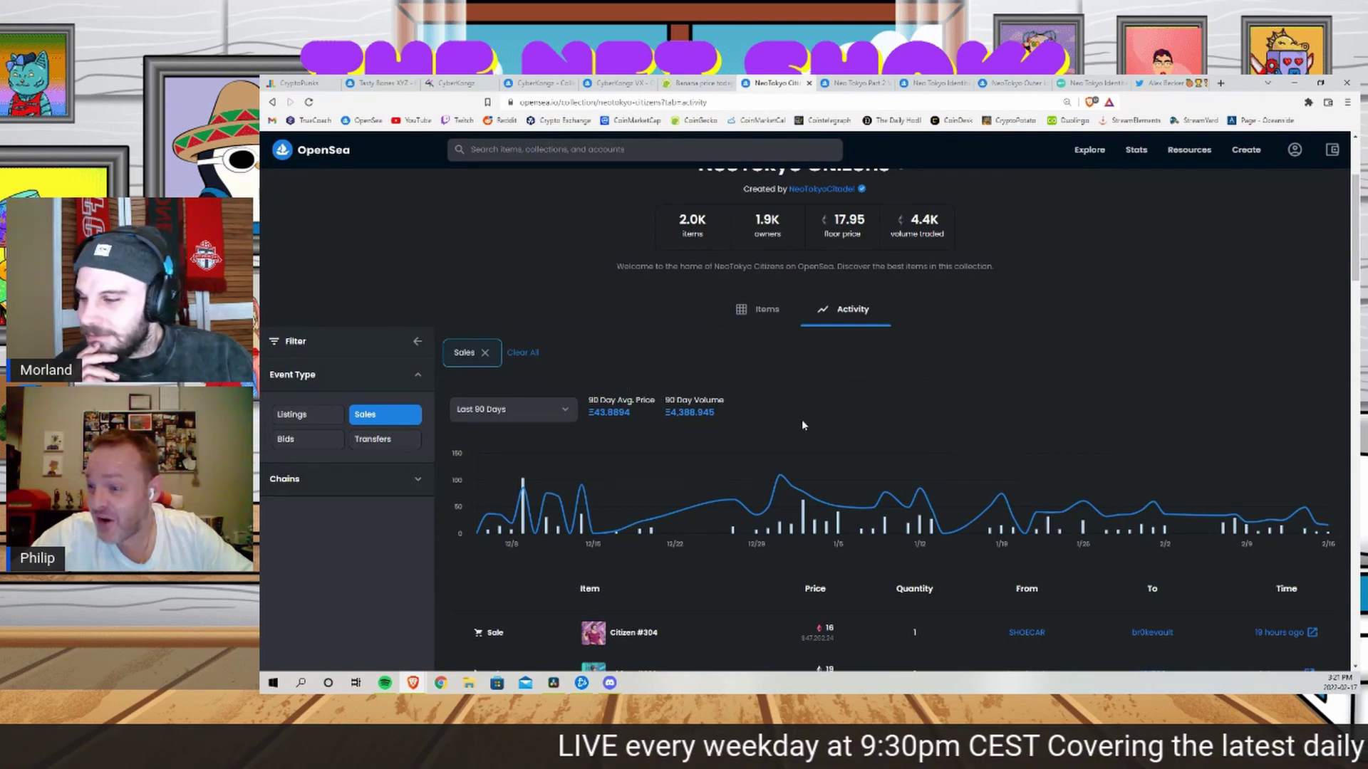
scroll(834, 432, "down", 3)
scroll(870, 446, "up", 2)
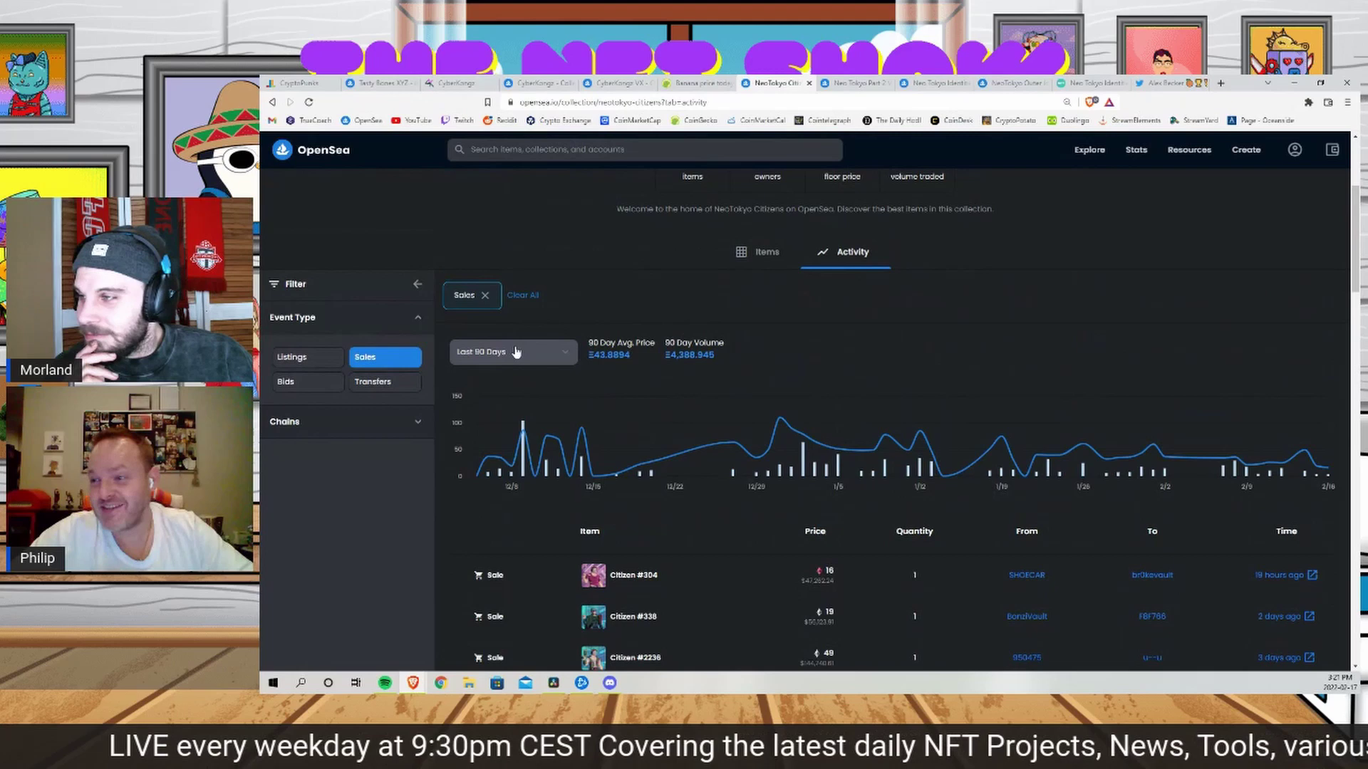
left_click(510, 359)
left_click(503, 541)
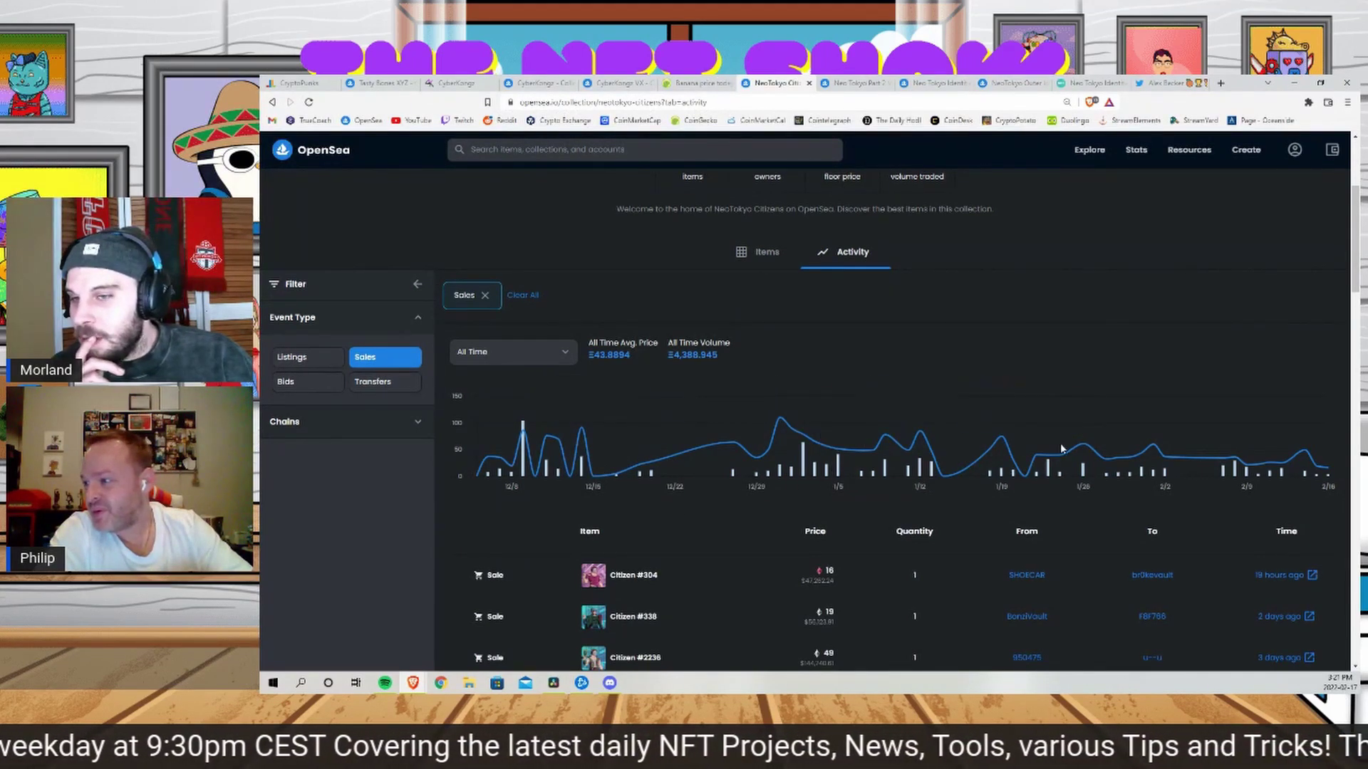
scroll(1071, 450, "up", 1)
scroll(1069, 450, "up", 2)
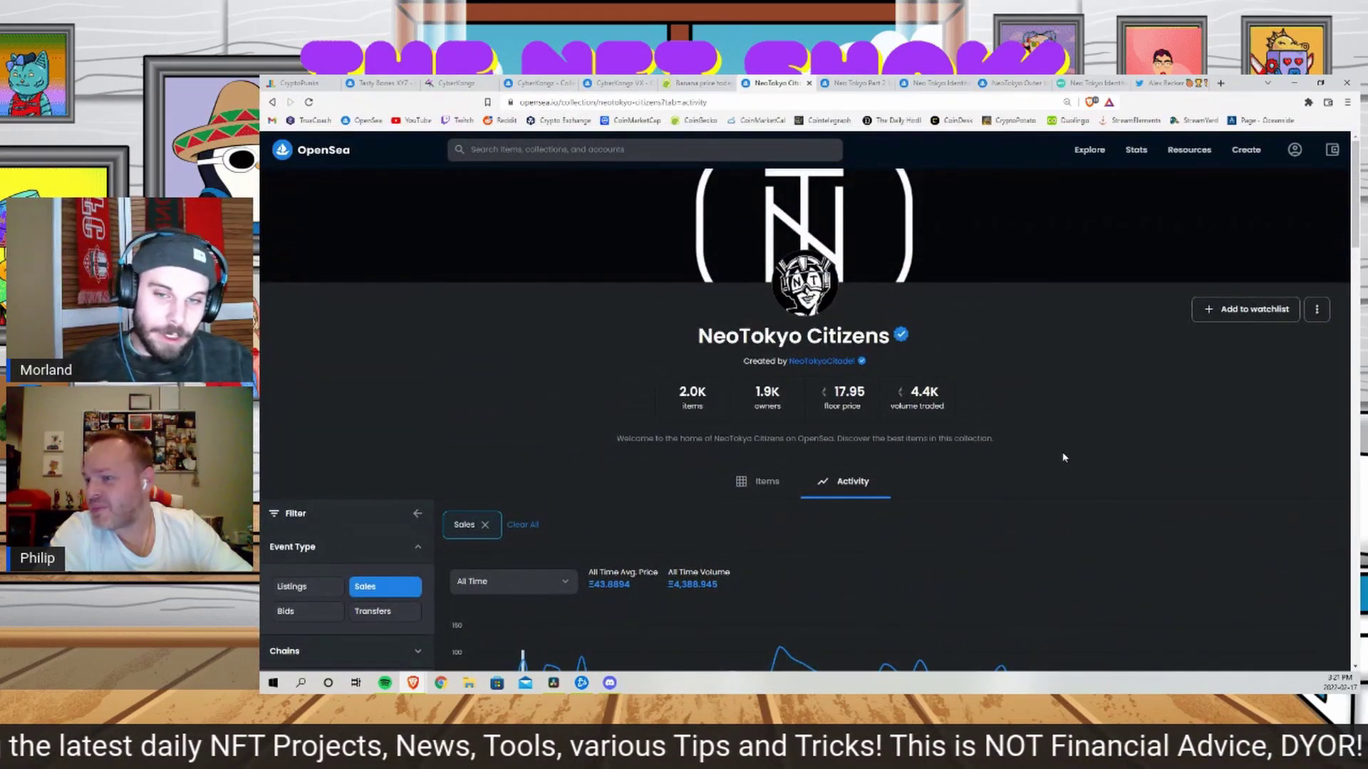
scroll(1033, 464, "down", 1)
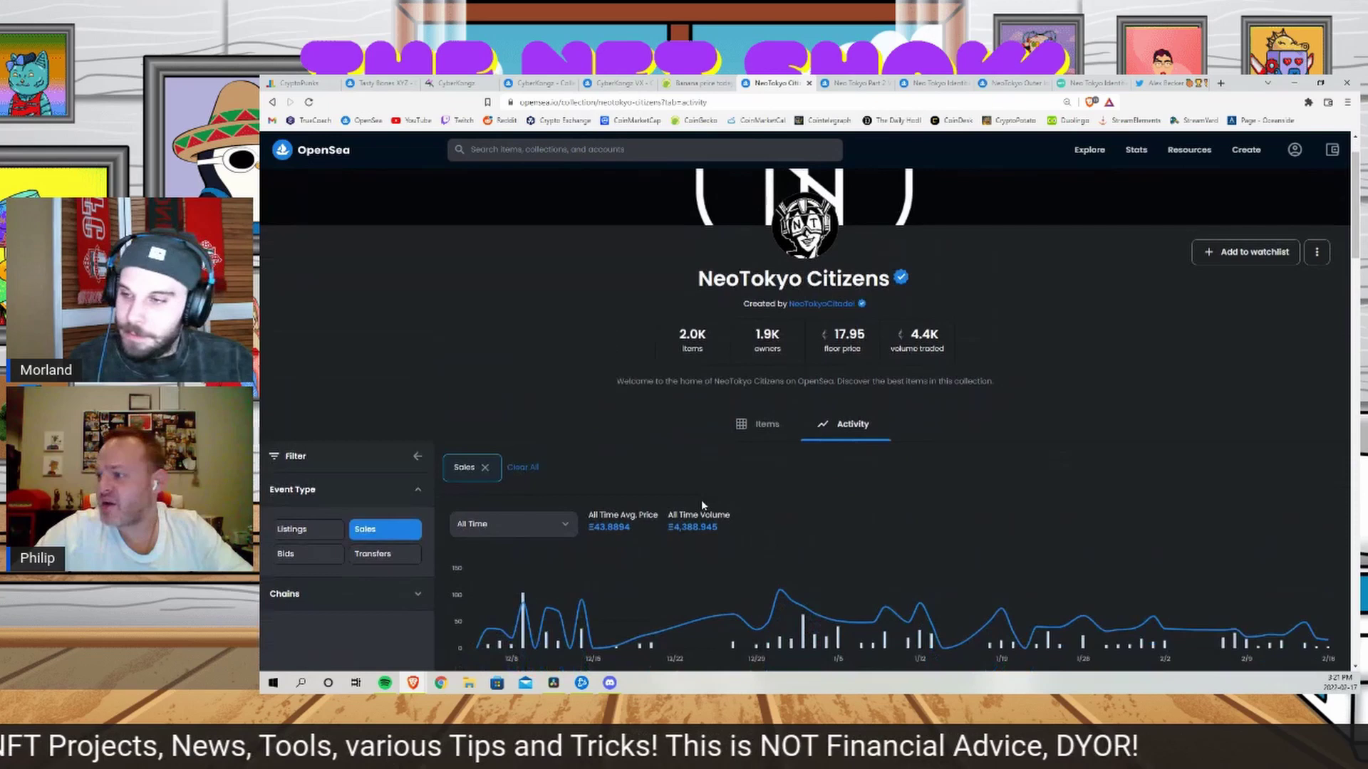
scroll(963, 320, "up", 1)
left_click(868, 84)
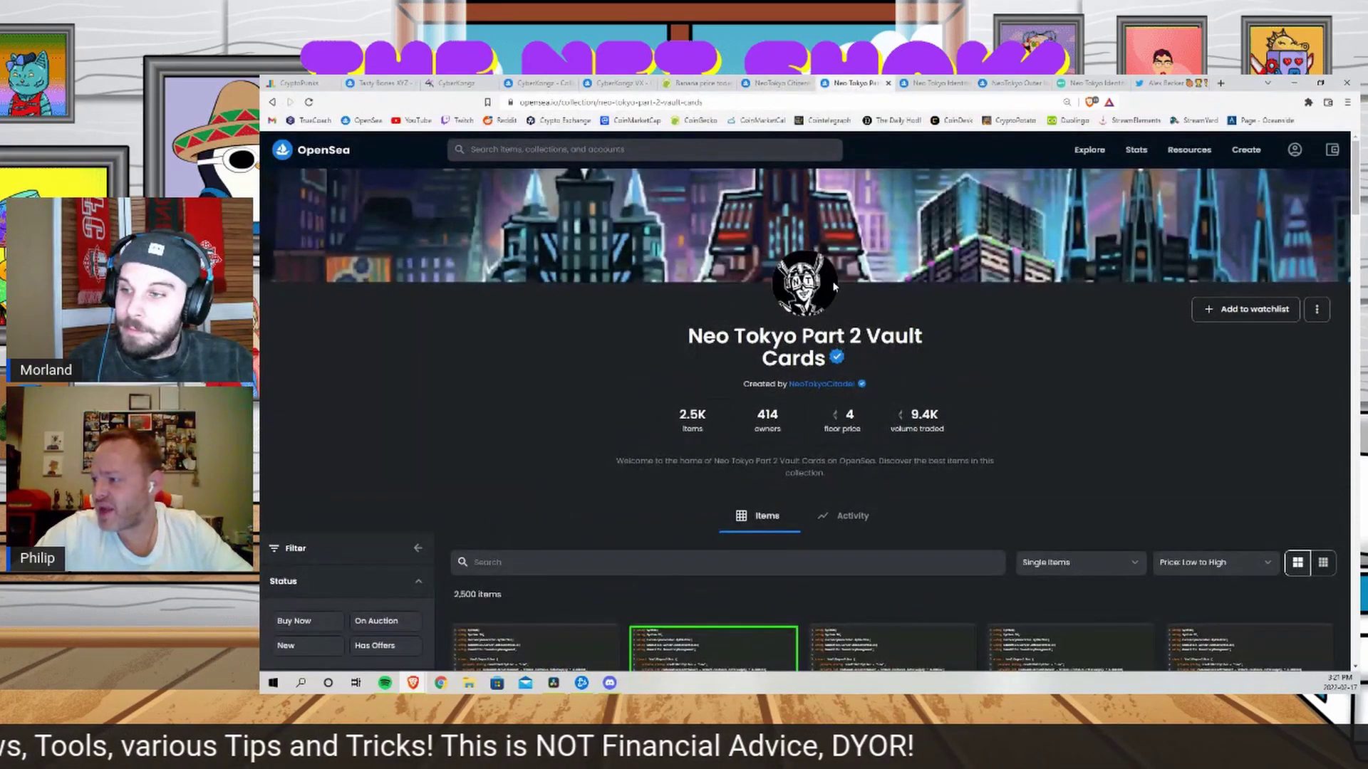
key("ctrl+shift+Tab")
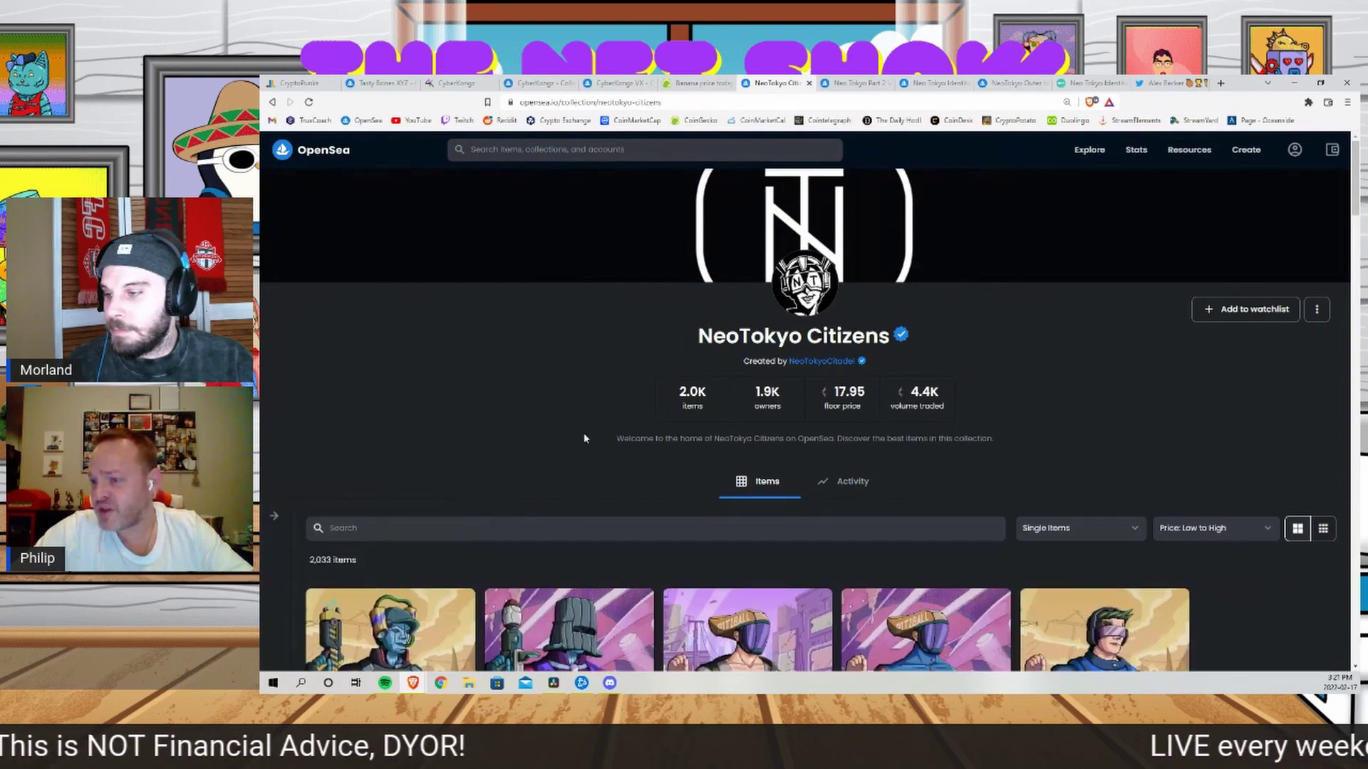
scroll(583, 432, "down", 2)
scroll(586, 437, "down", 1)
scroll(586, 438, "down", 1)
scroll(587, 440, "down", 1)
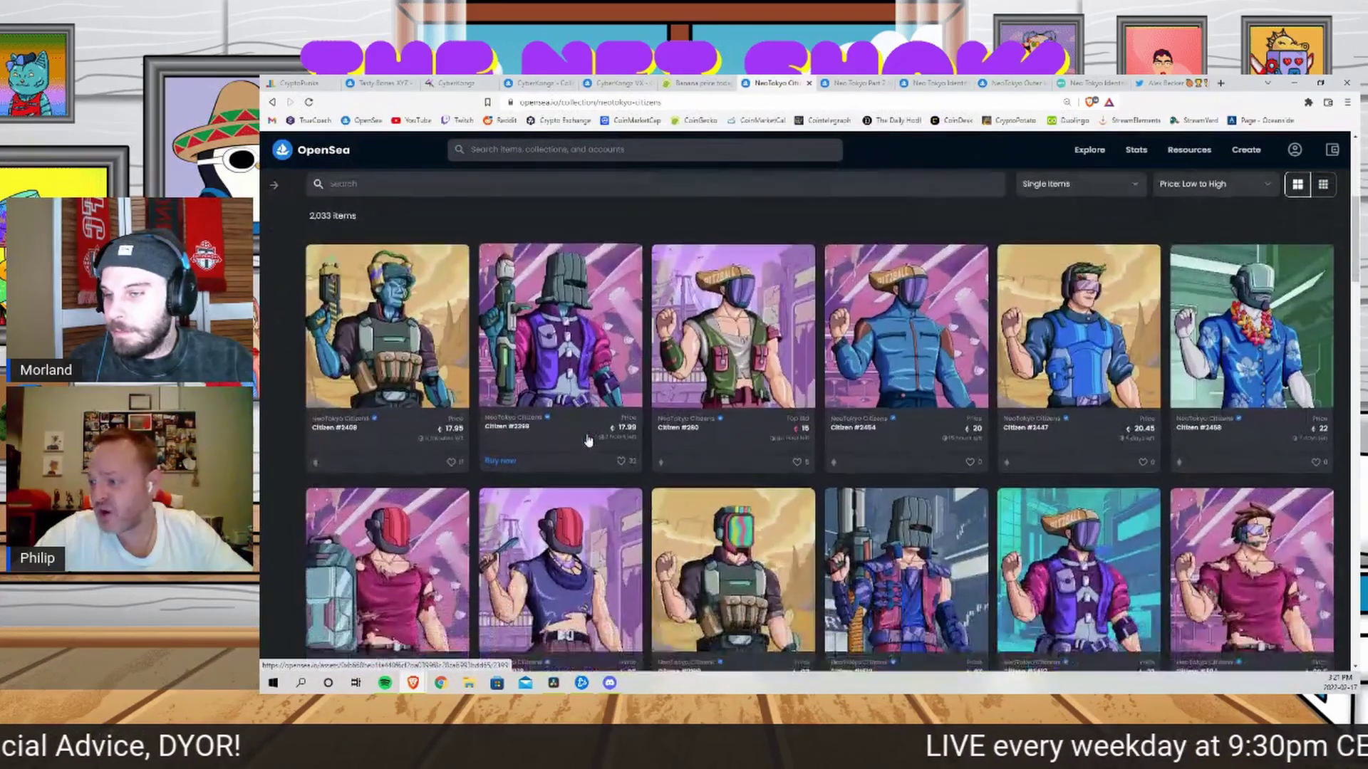
scroll(587, 441, "down", 1)
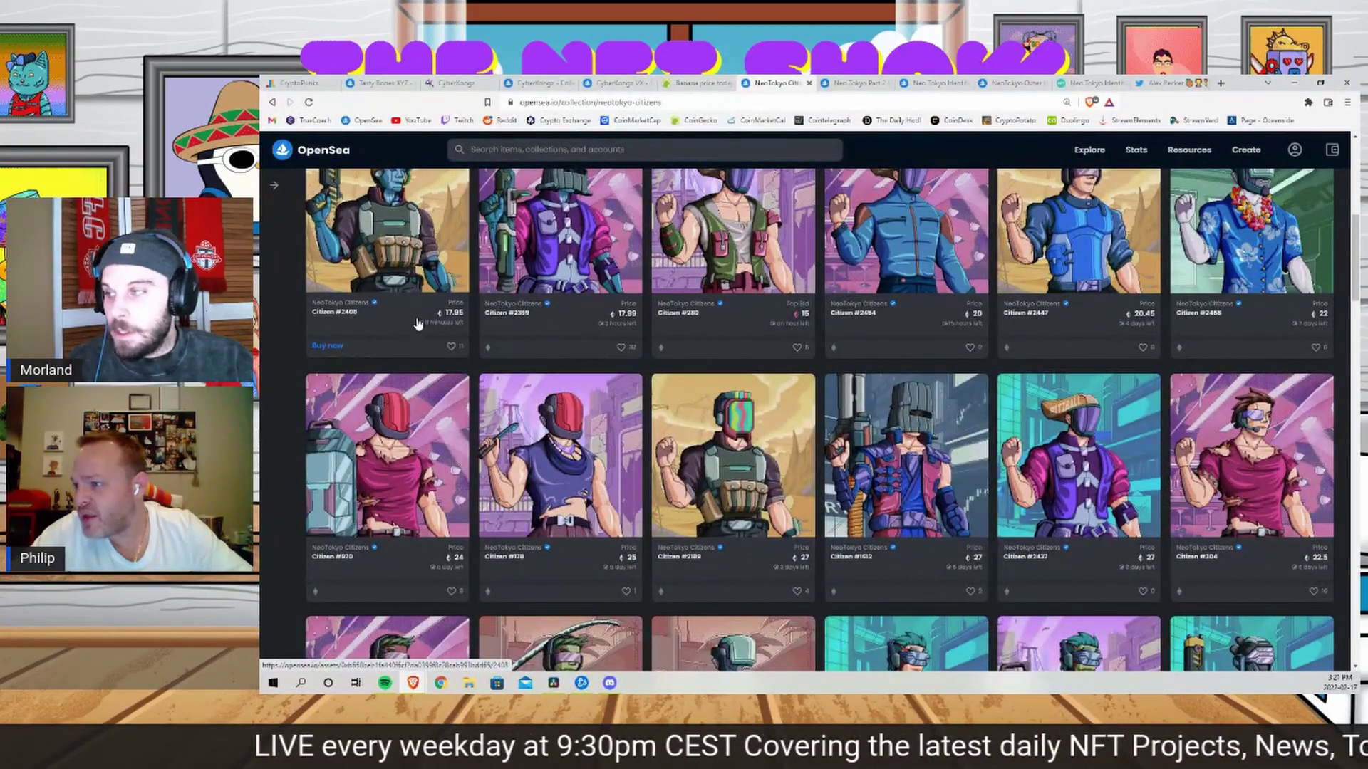
scroll(434, 294, "up", 1)
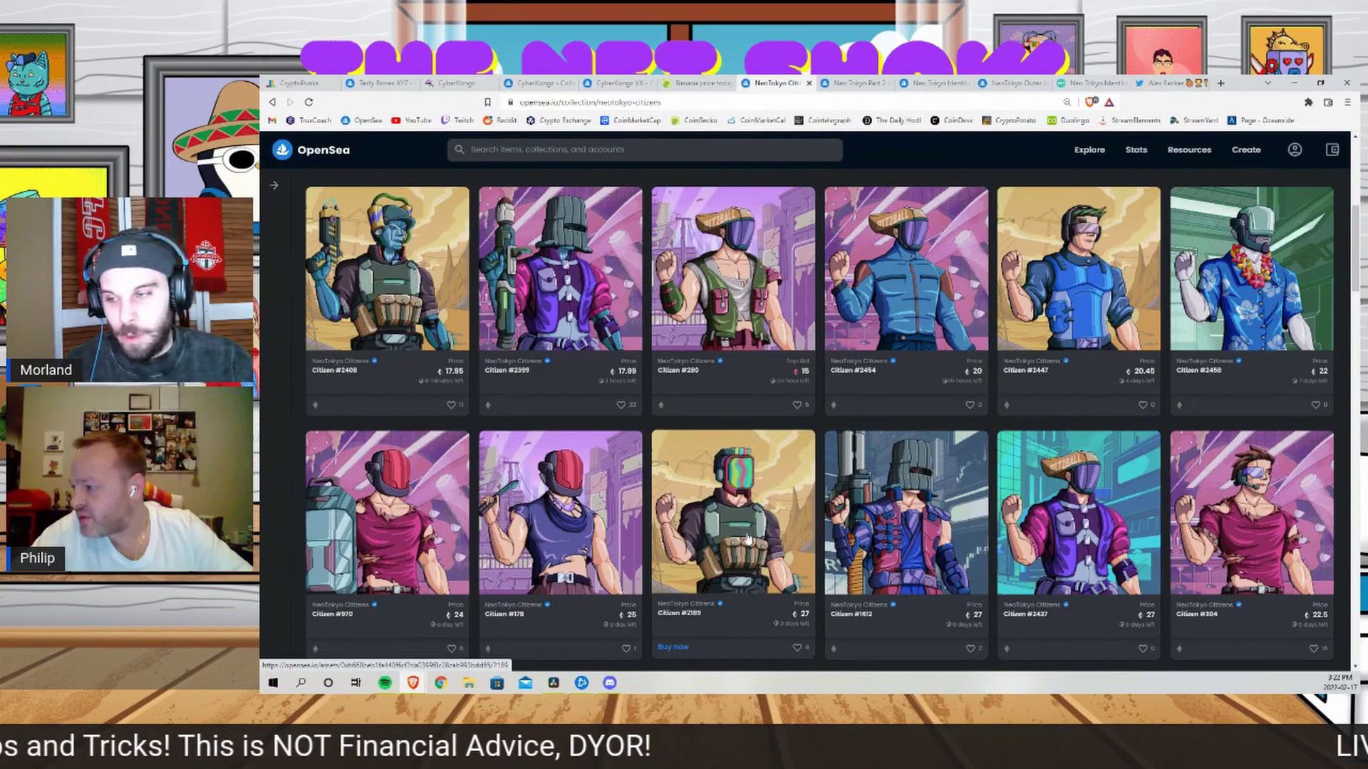
scroll(929, 542, "down", 3)
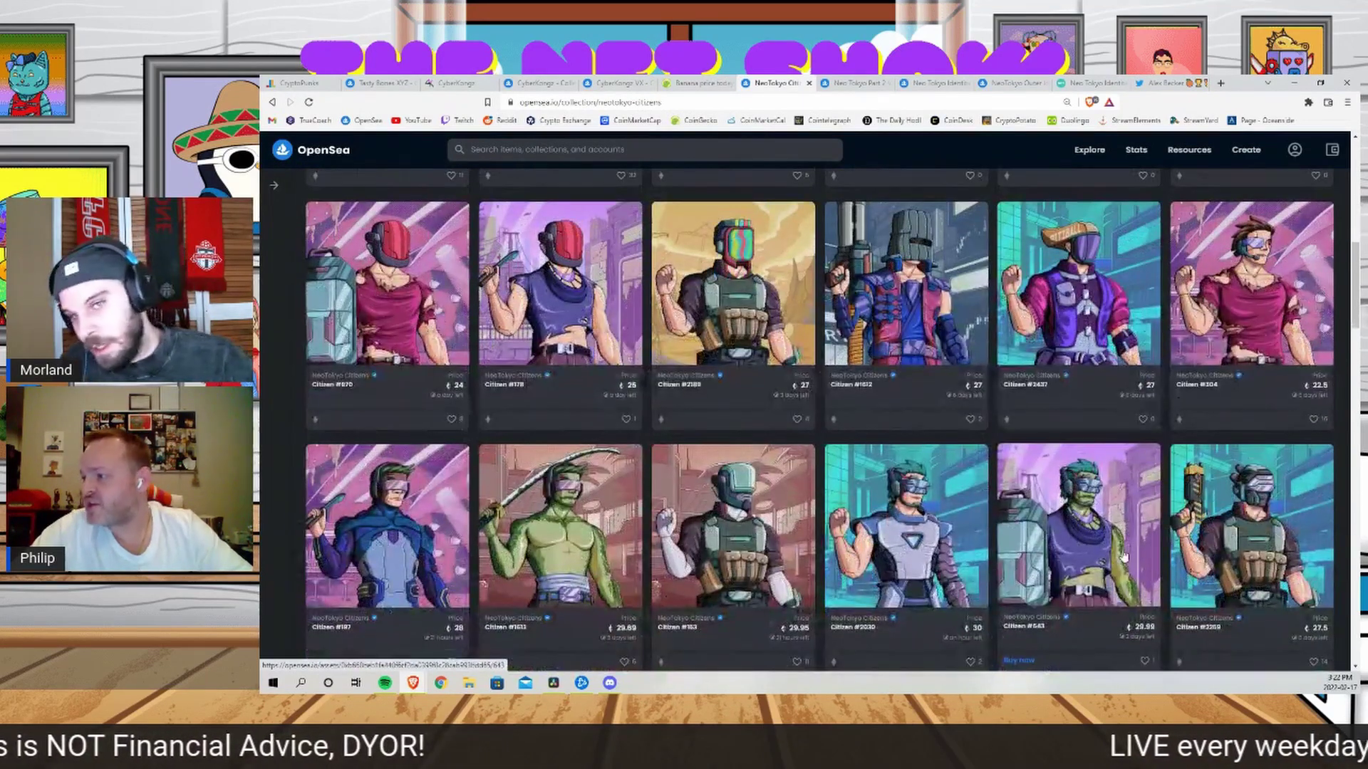
scroll(1122, 553, "down", 2)
scroll(1068, 534, "up", 10)
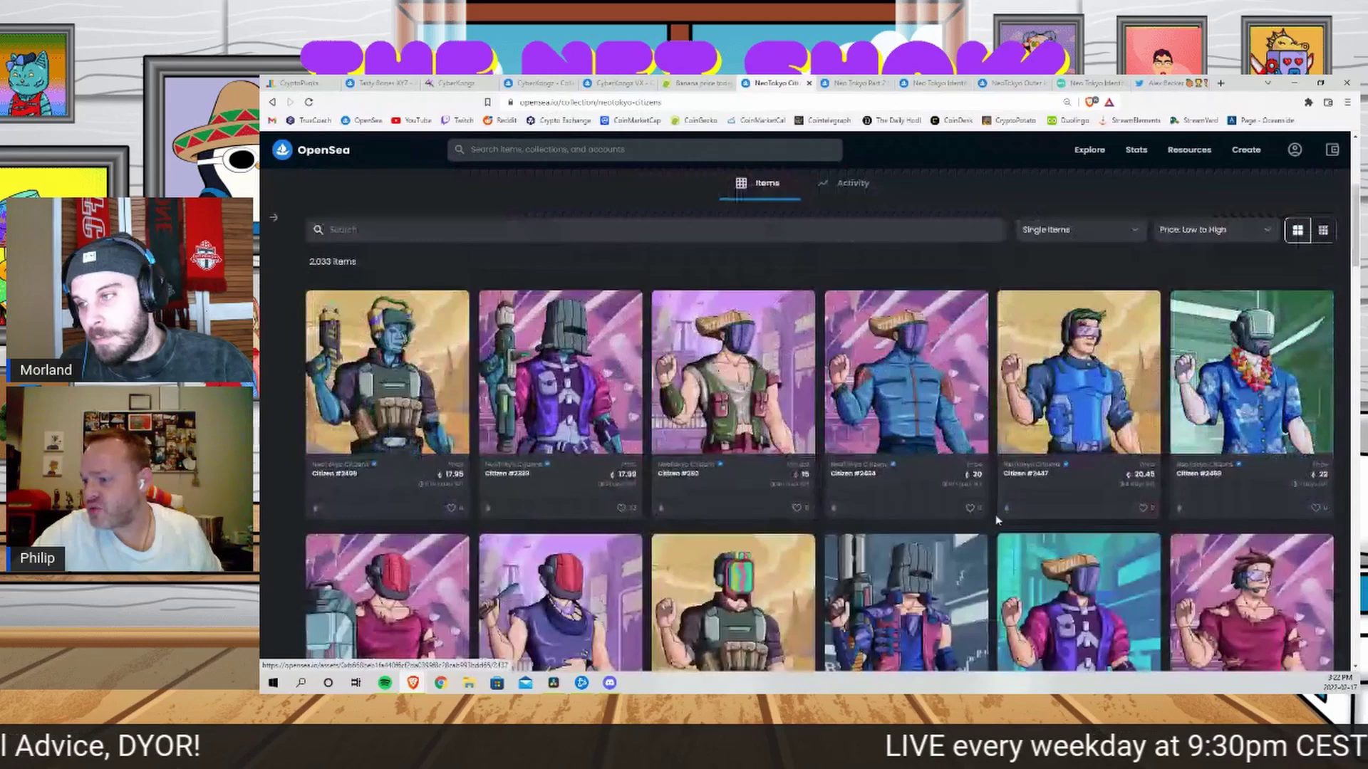
scroll(908, 470, "up", 3)
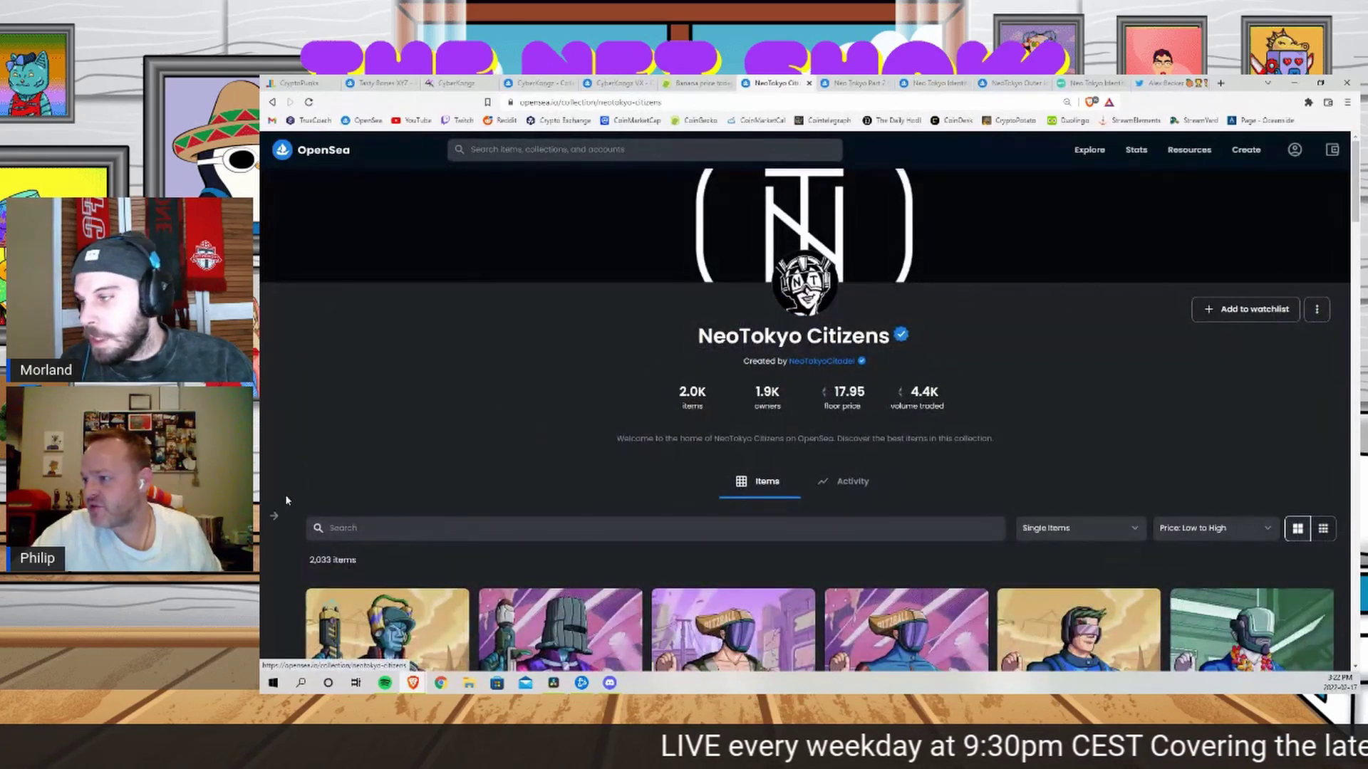
scroll(545, 492, "down", 3)
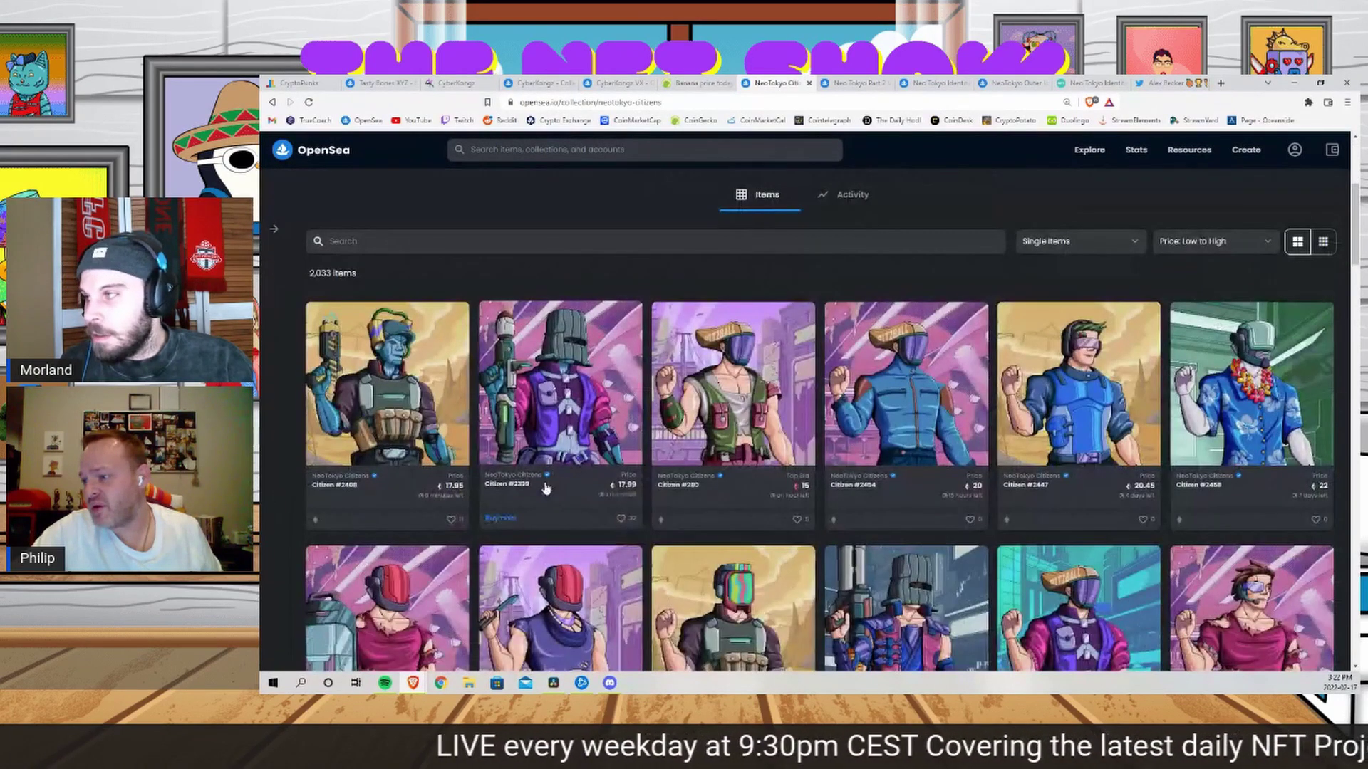
scroll(388, 411, "up", 3)
scroll(389, 411, "down", 2)
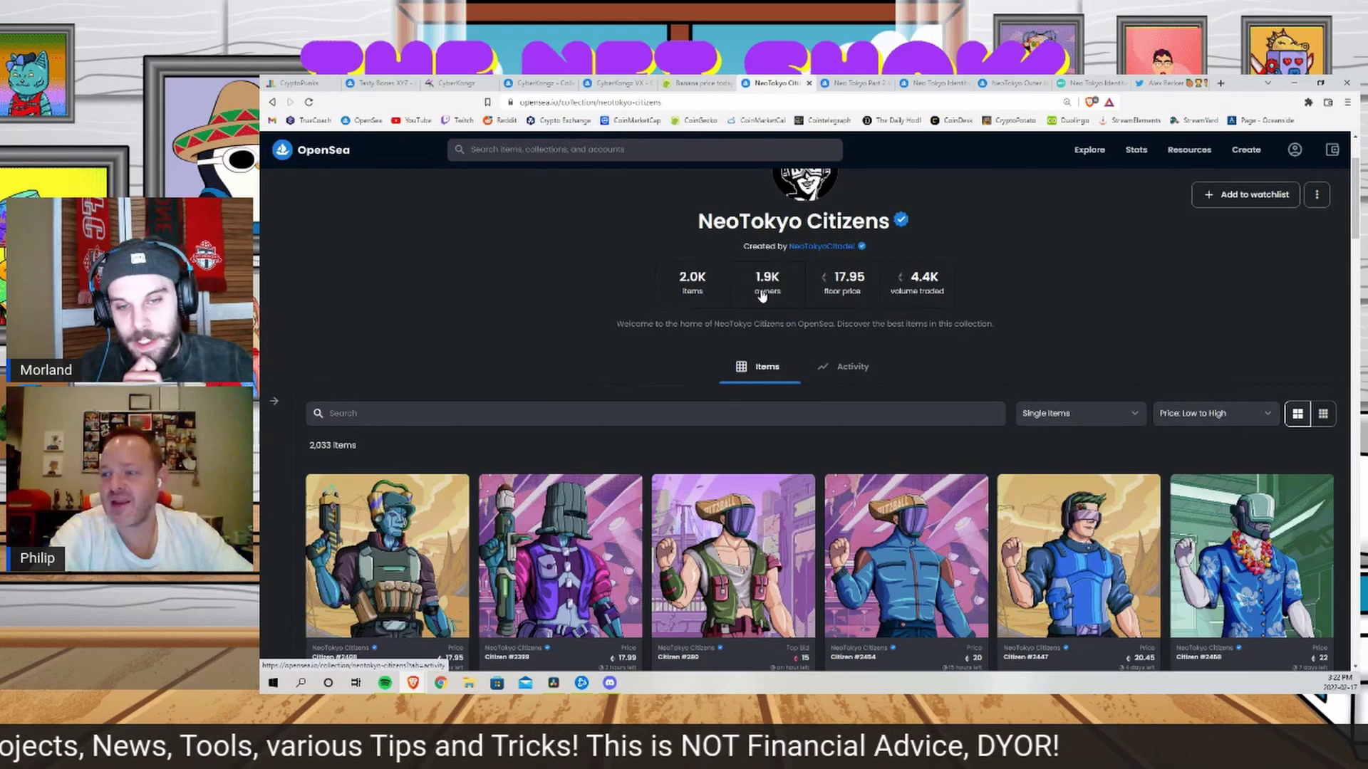
scroll(738, 322, "up", 1)
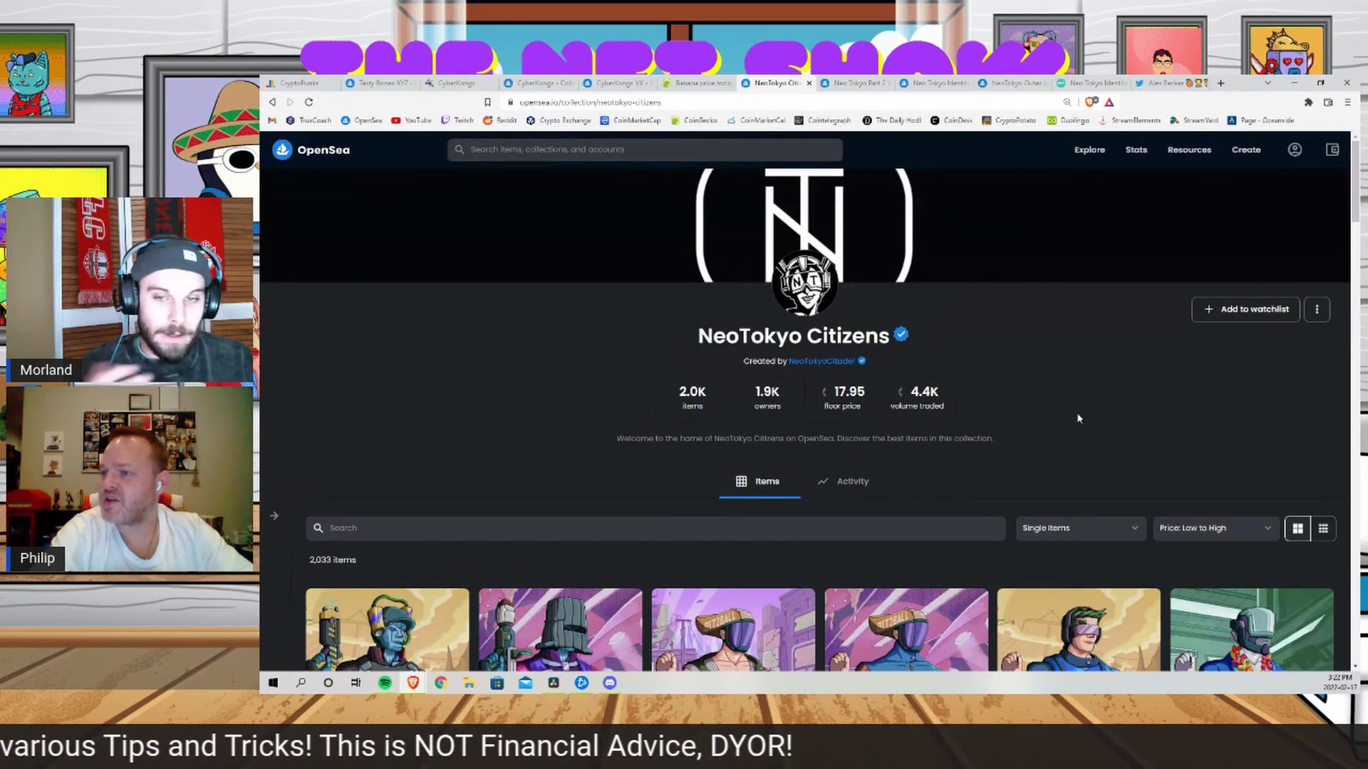
scroll(1078, 419, "down", 3)
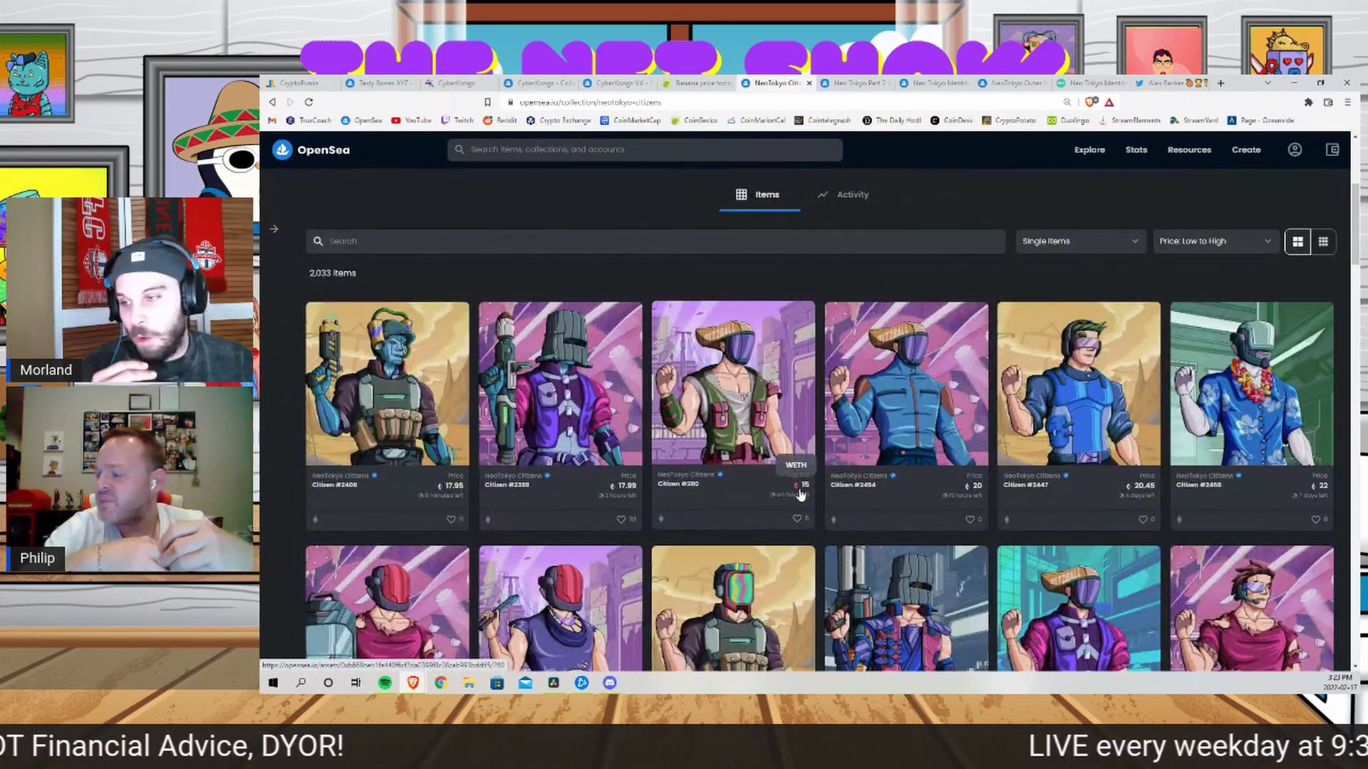
scroll(801, 481, "up", 2)
scroll(812, 493, "up", 2)
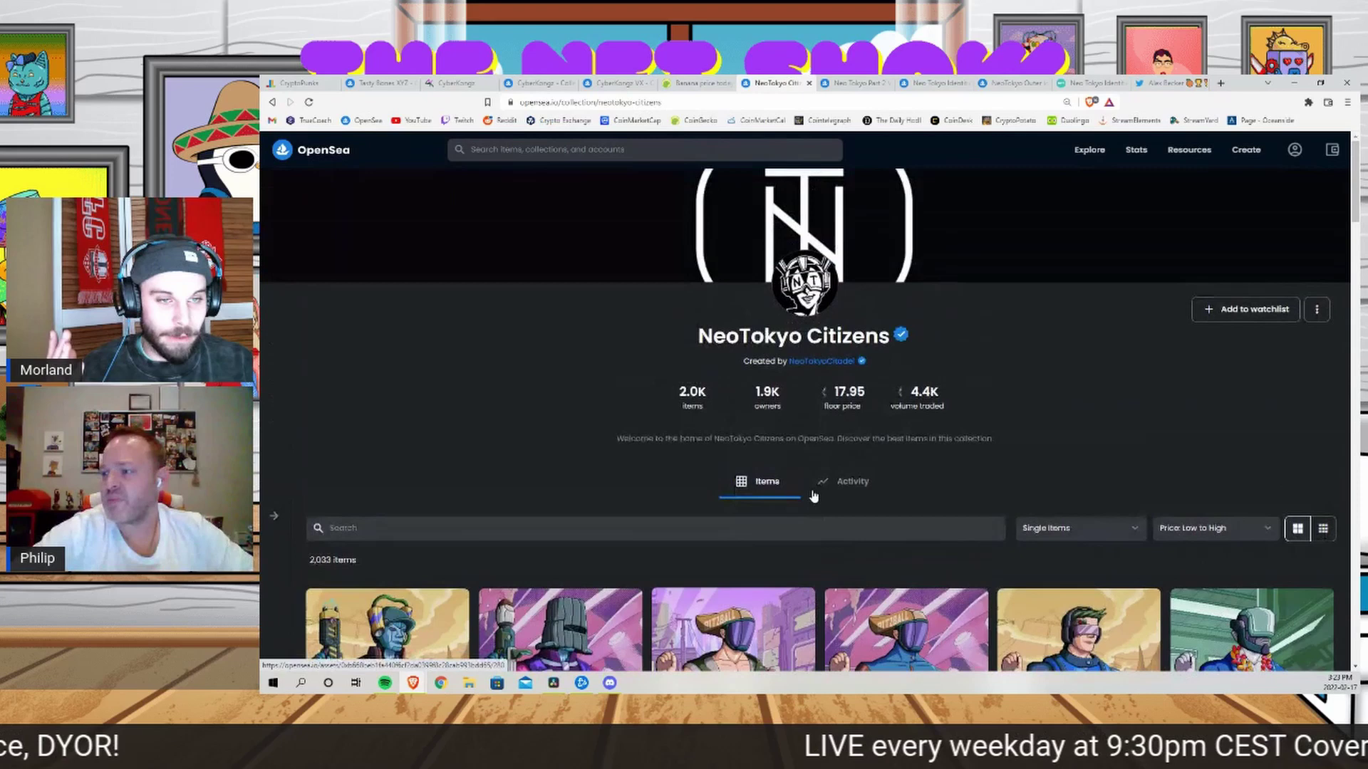
- Bring up Vault Cards, reorder the collection tabs to Neo Tokyo Identities, and hide its filters
left_click(845, 86)
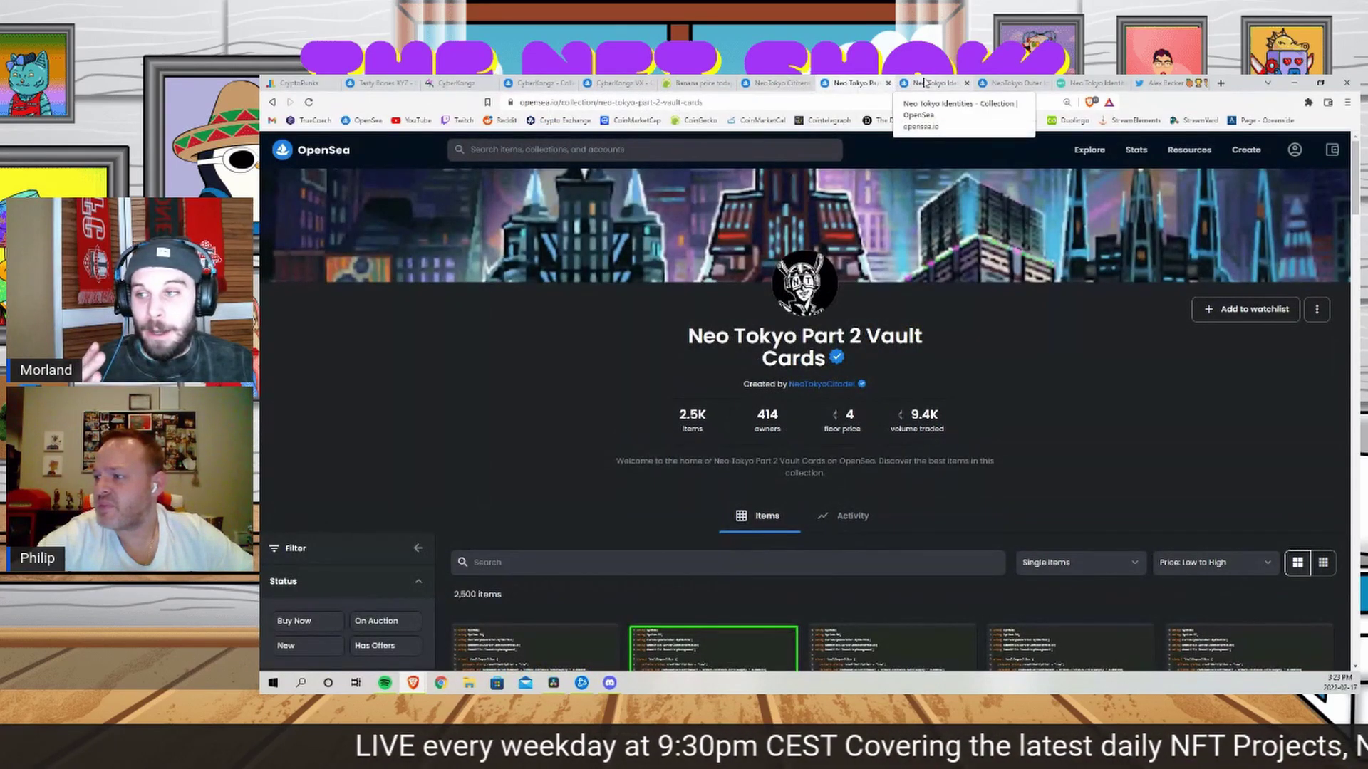
left_click_drag(925, 81, 856, 88)
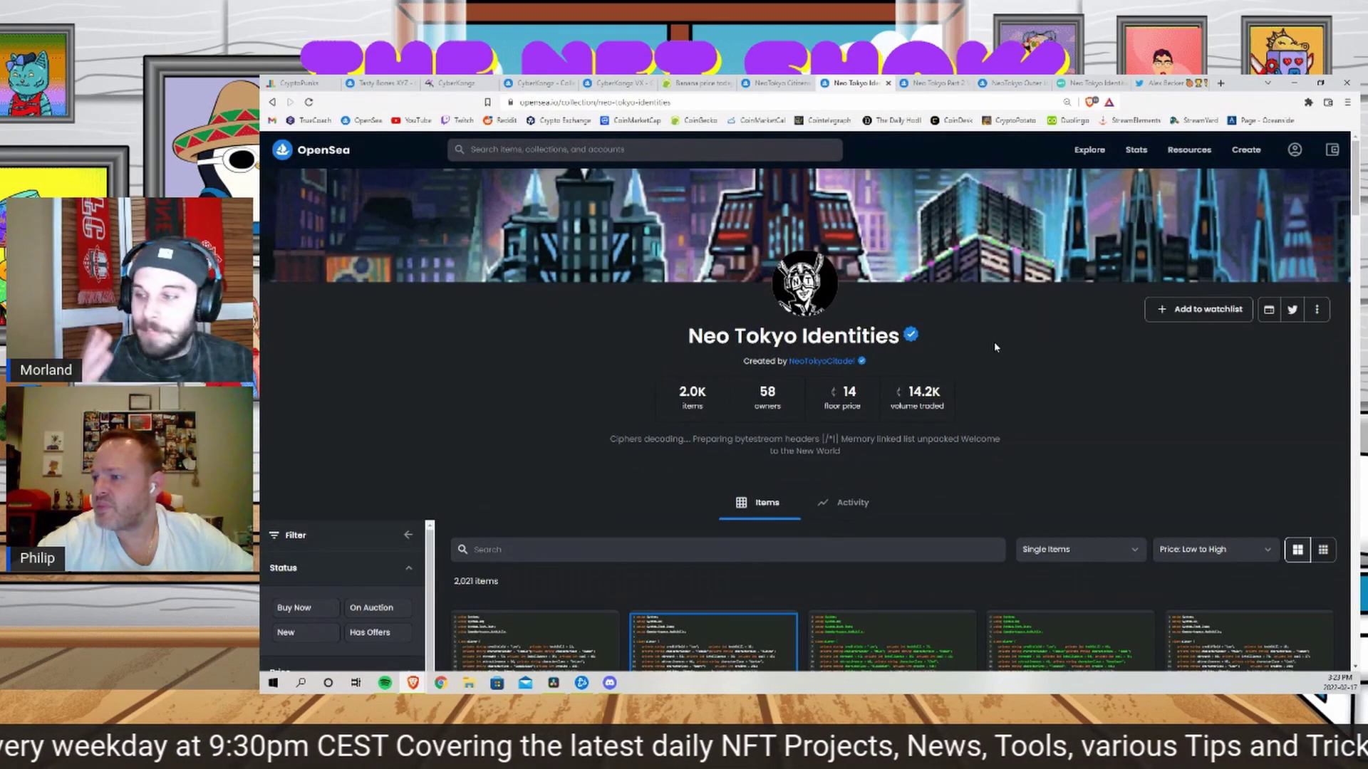
scroll(960, 335, "down", 2)
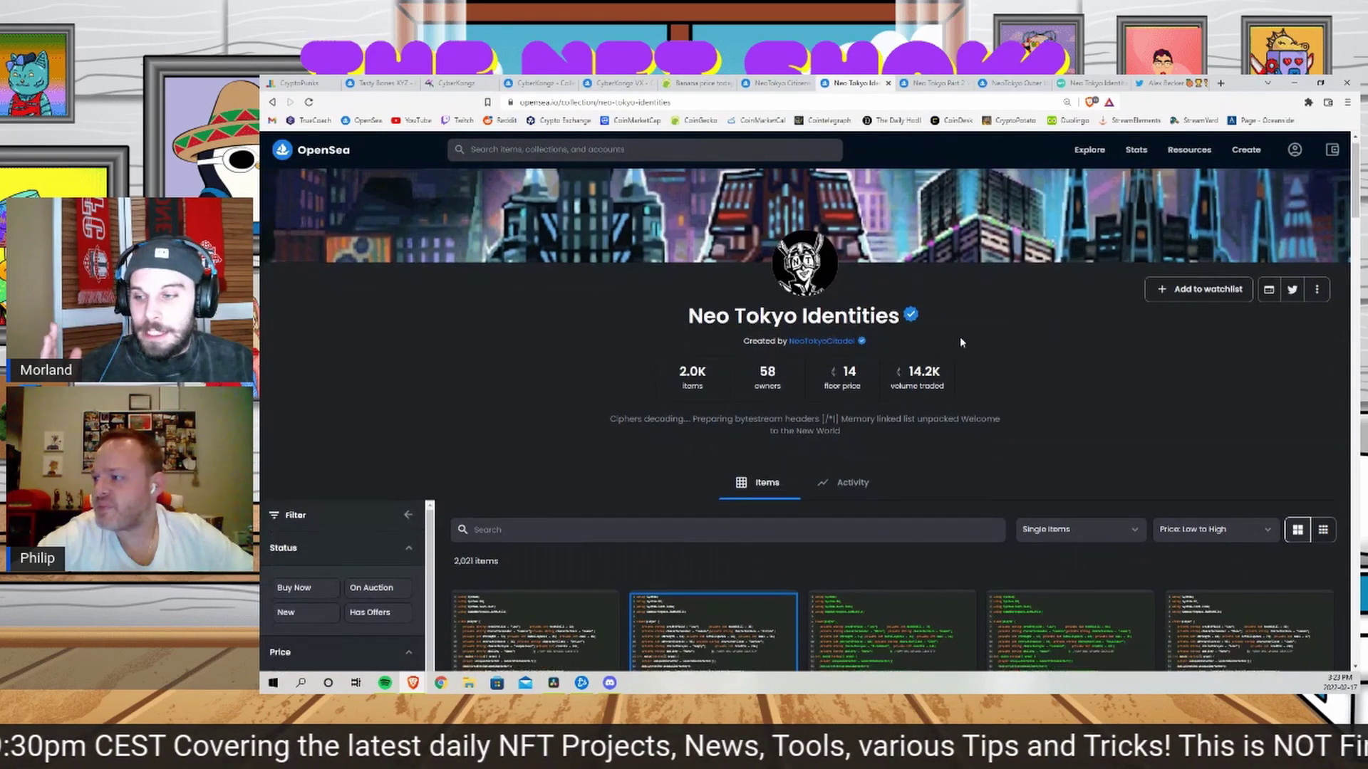
left_click(407, 420)
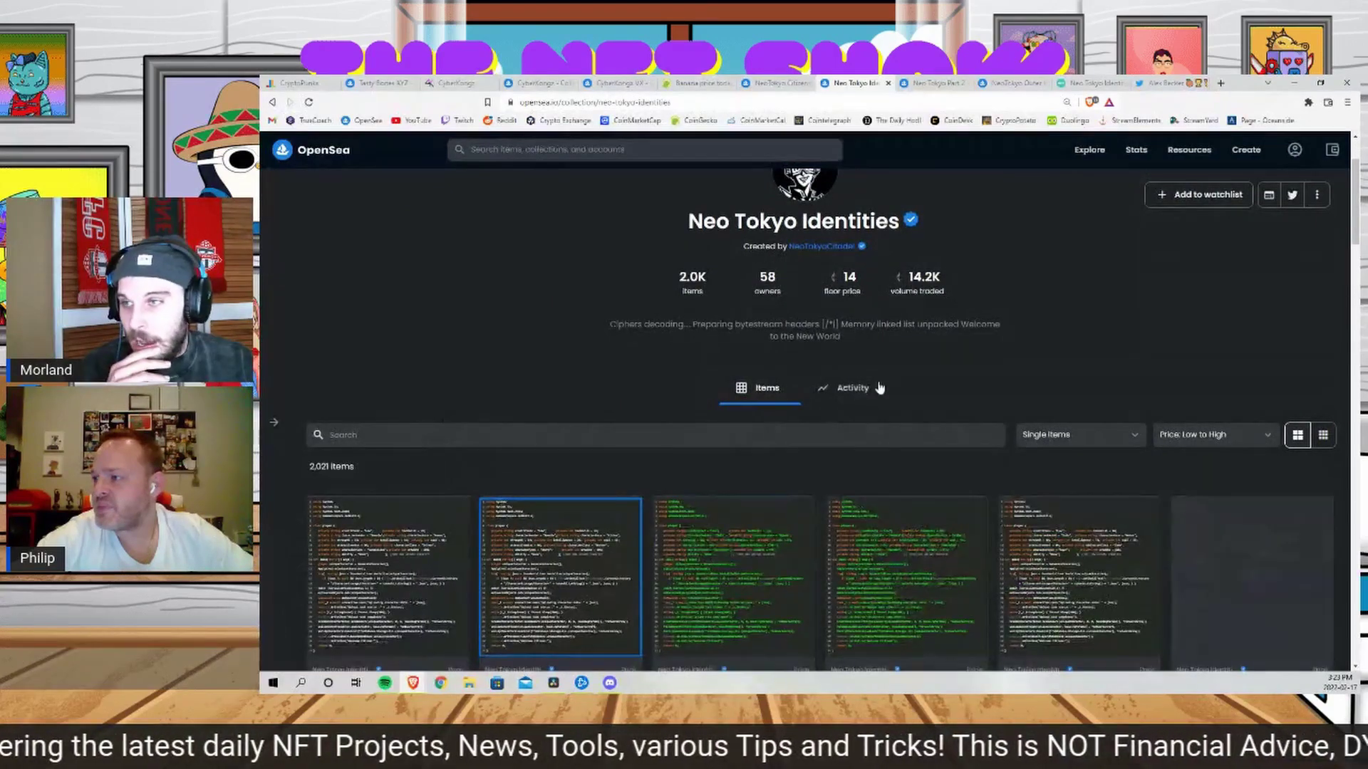
- Hide the Vault Cards filters, then view Vault Deposit Box #627 and return to the grid
left_click(938, 83)
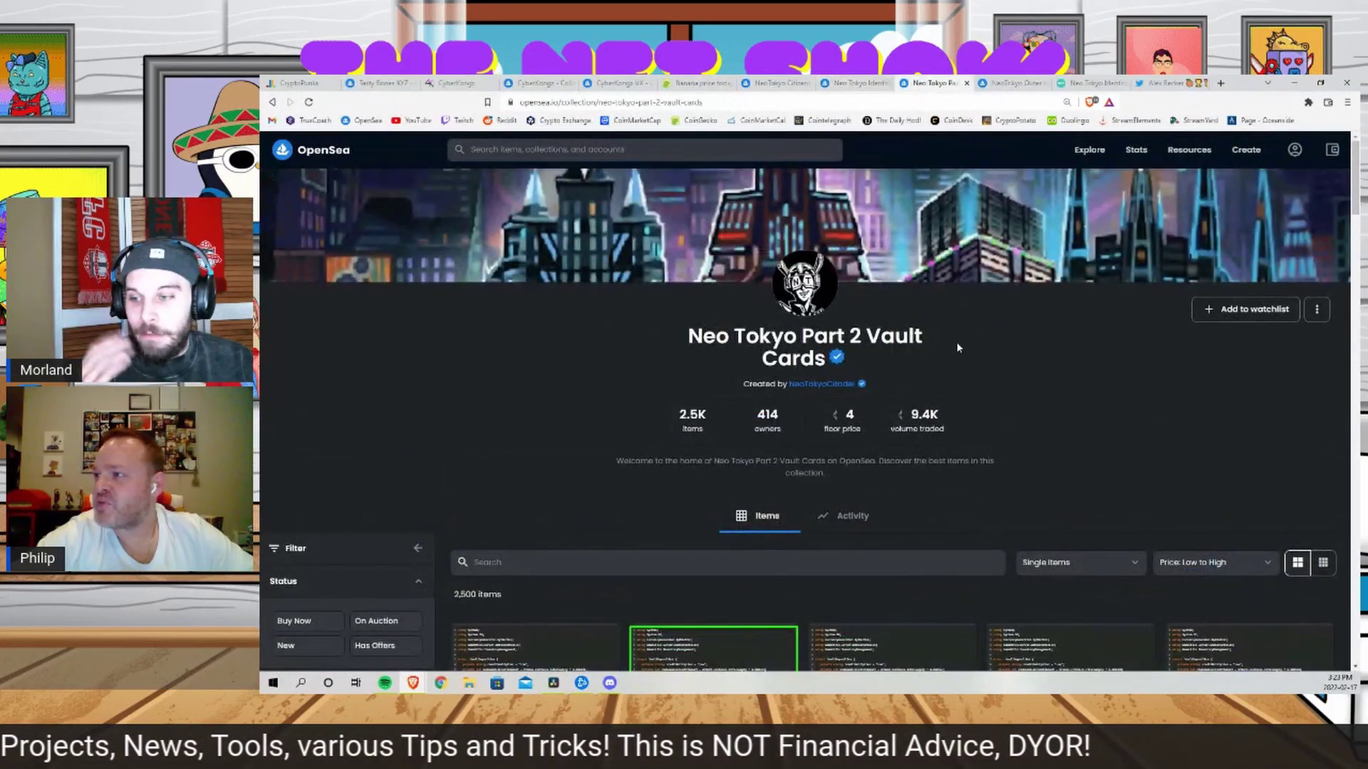
scroll(956, 320, "down", 3)
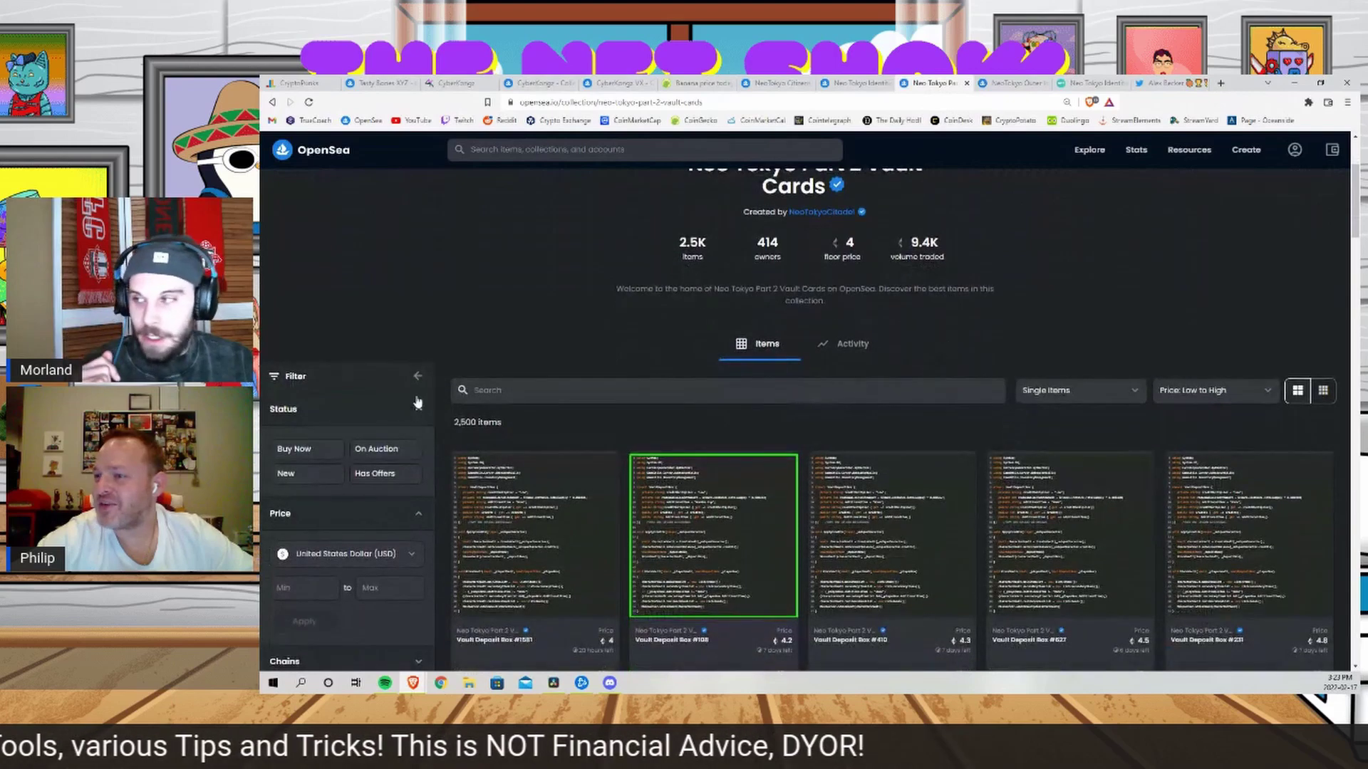
left_click(419, 379)
scroll(687, 535, "down", 1)
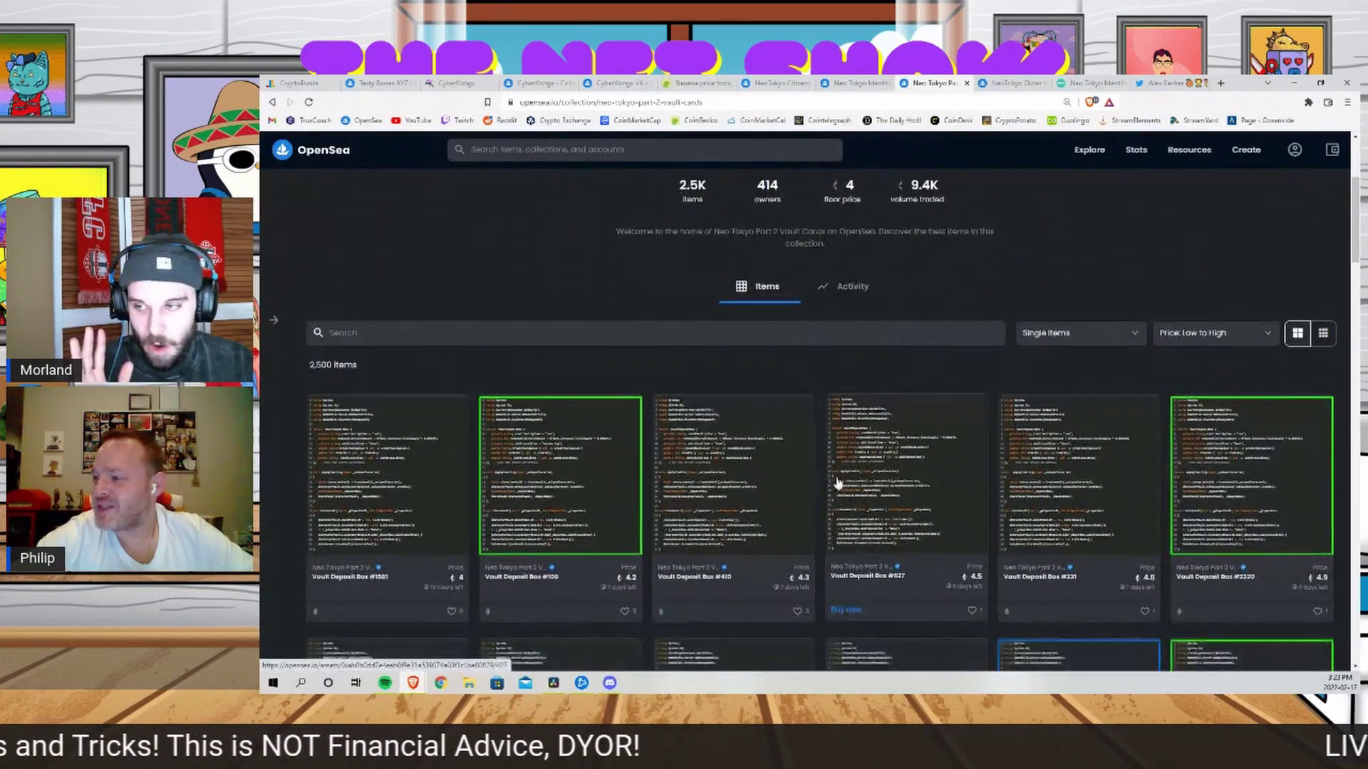
left_click(888, 480)
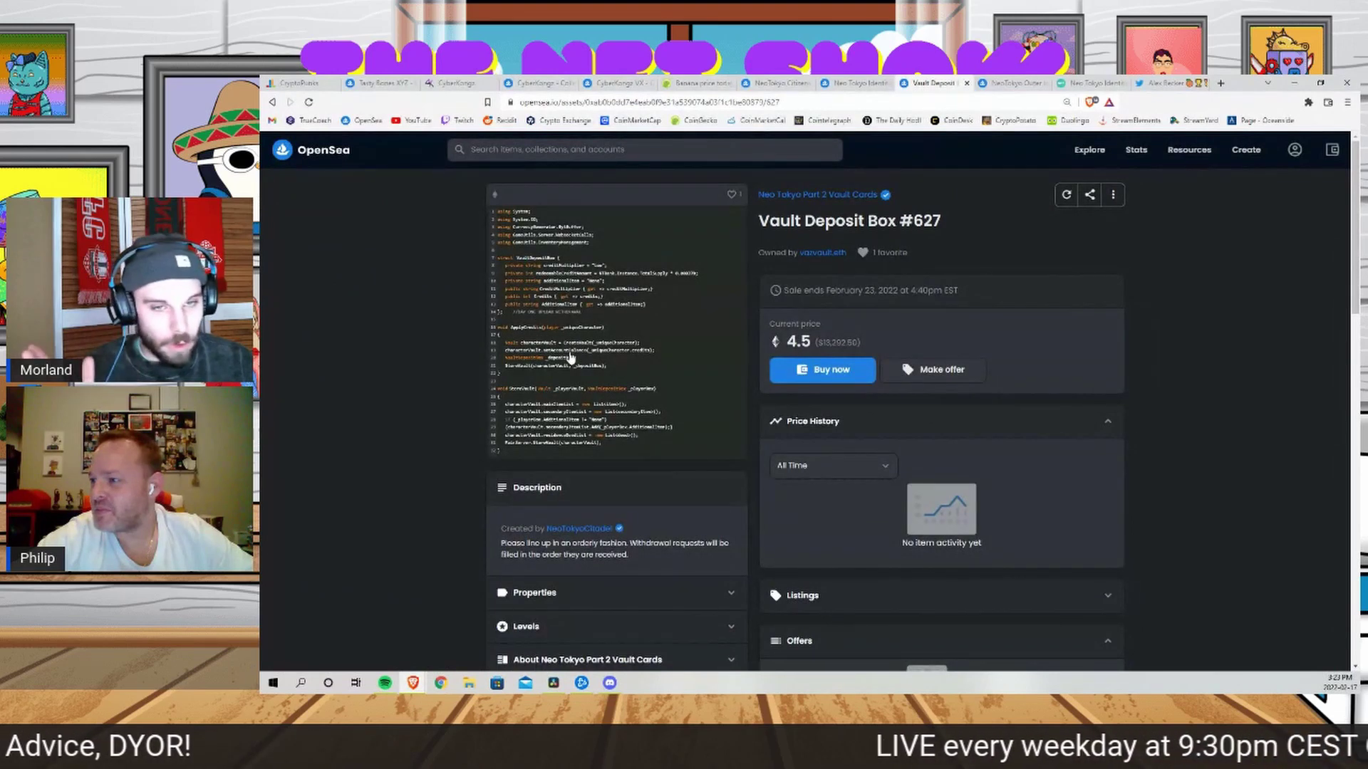
left_click(271, 103)
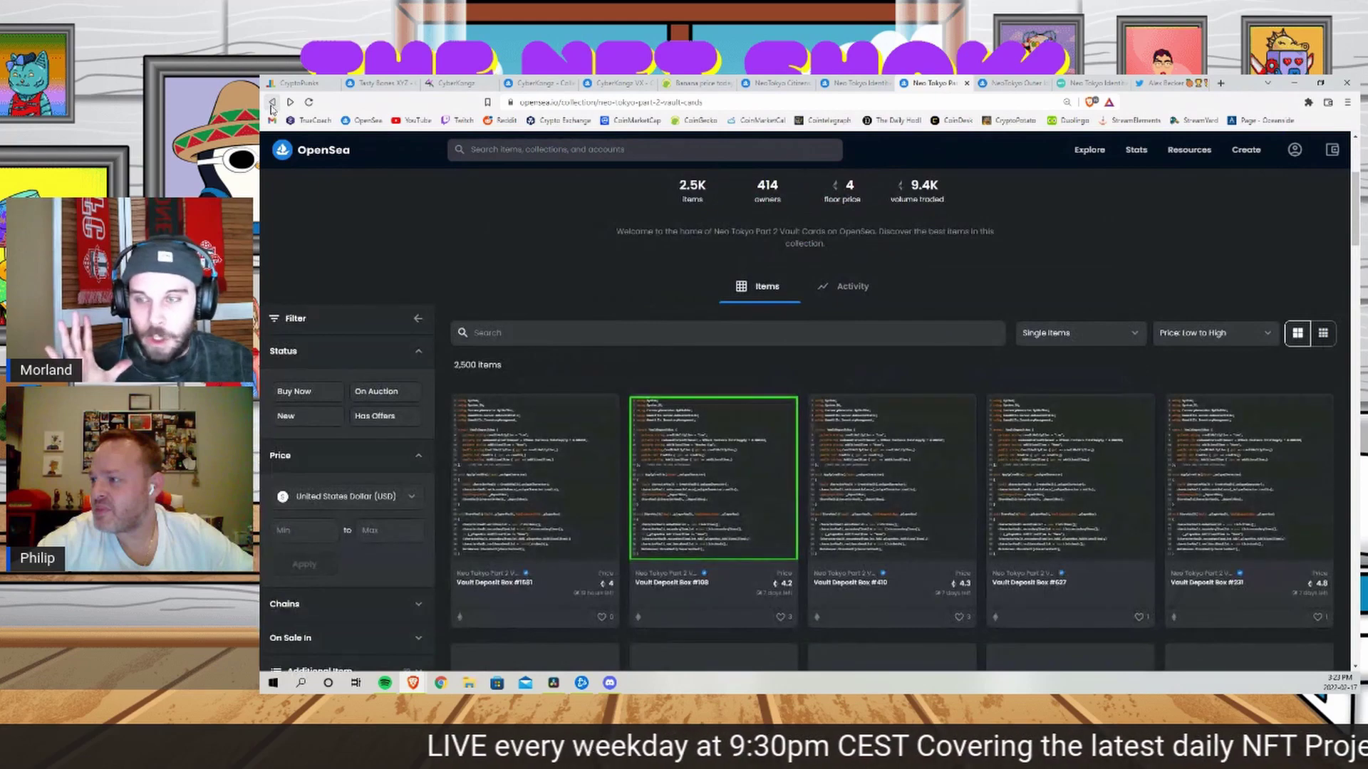
scroll(700, 518, "up", 2)
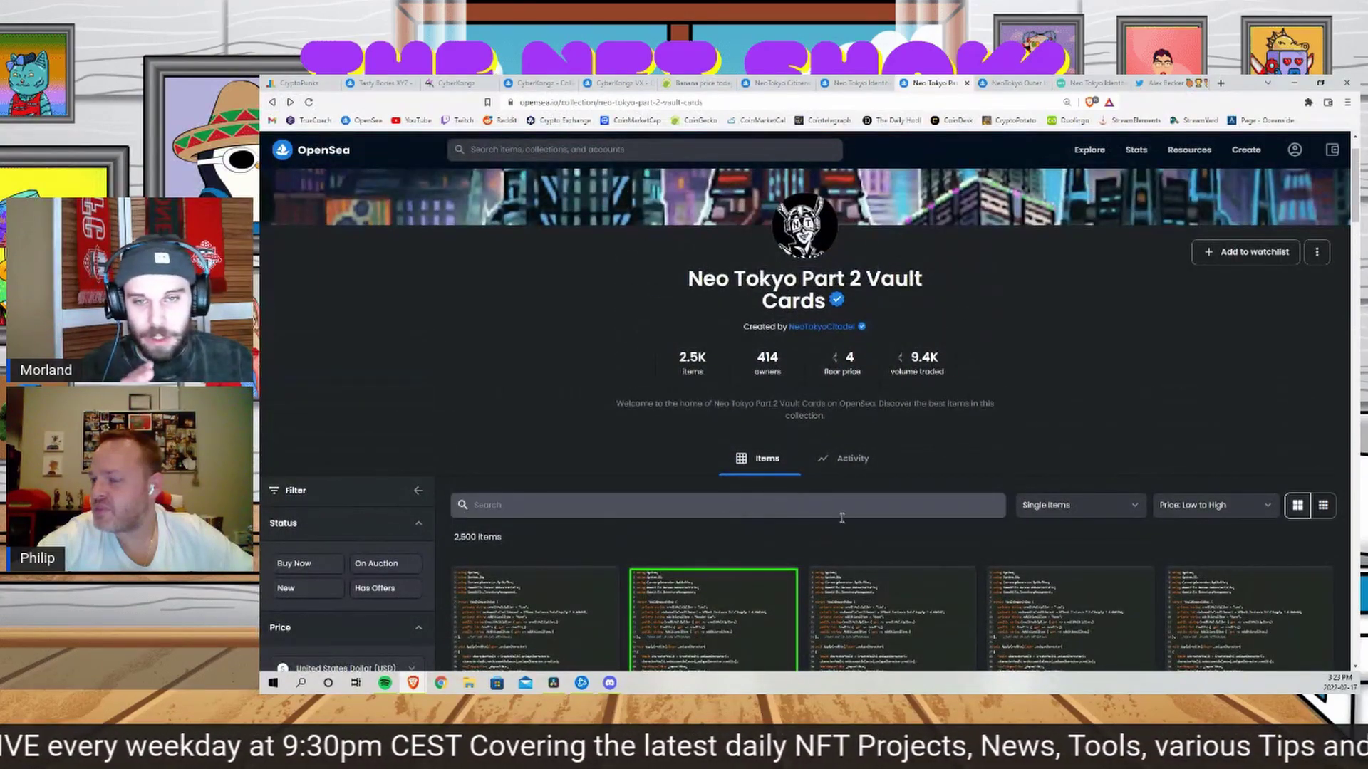
scroll(898, 502, "up", 1)
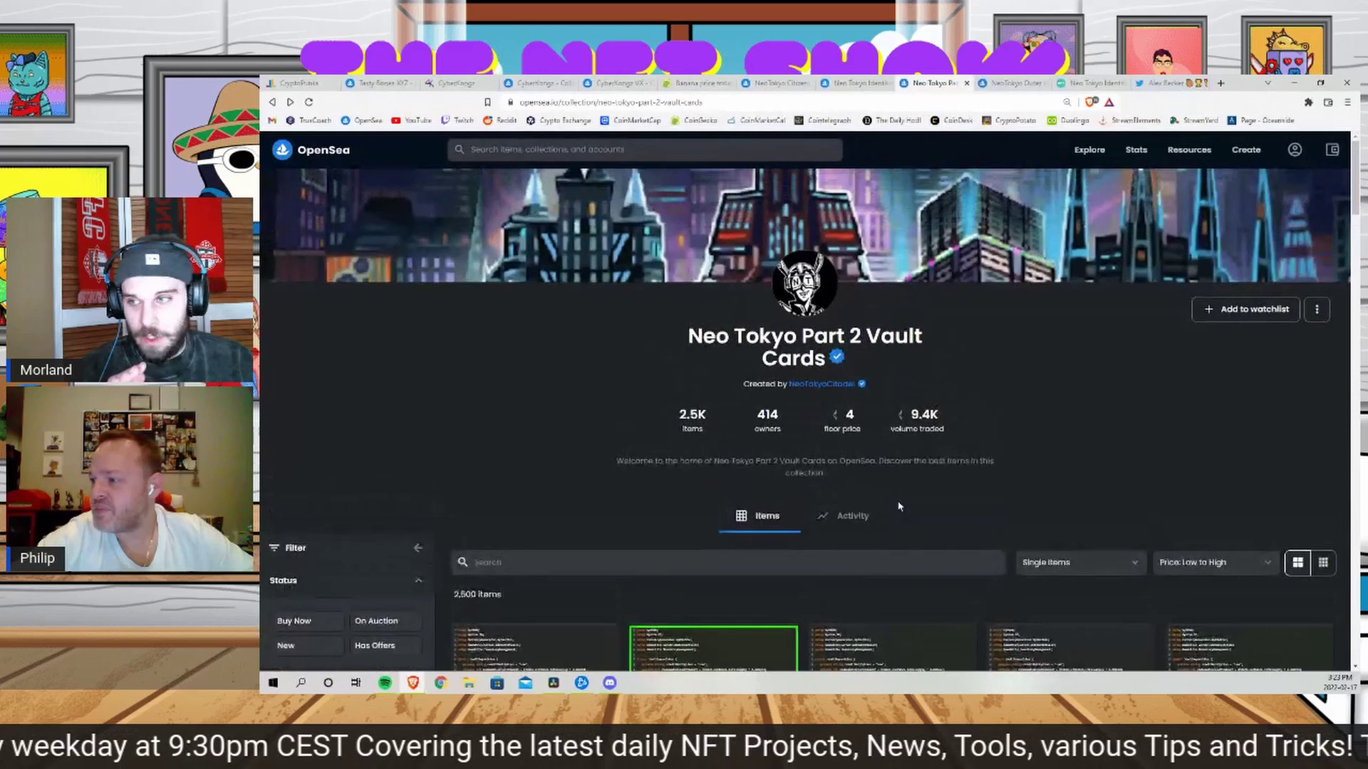
left_click(1006, 84)
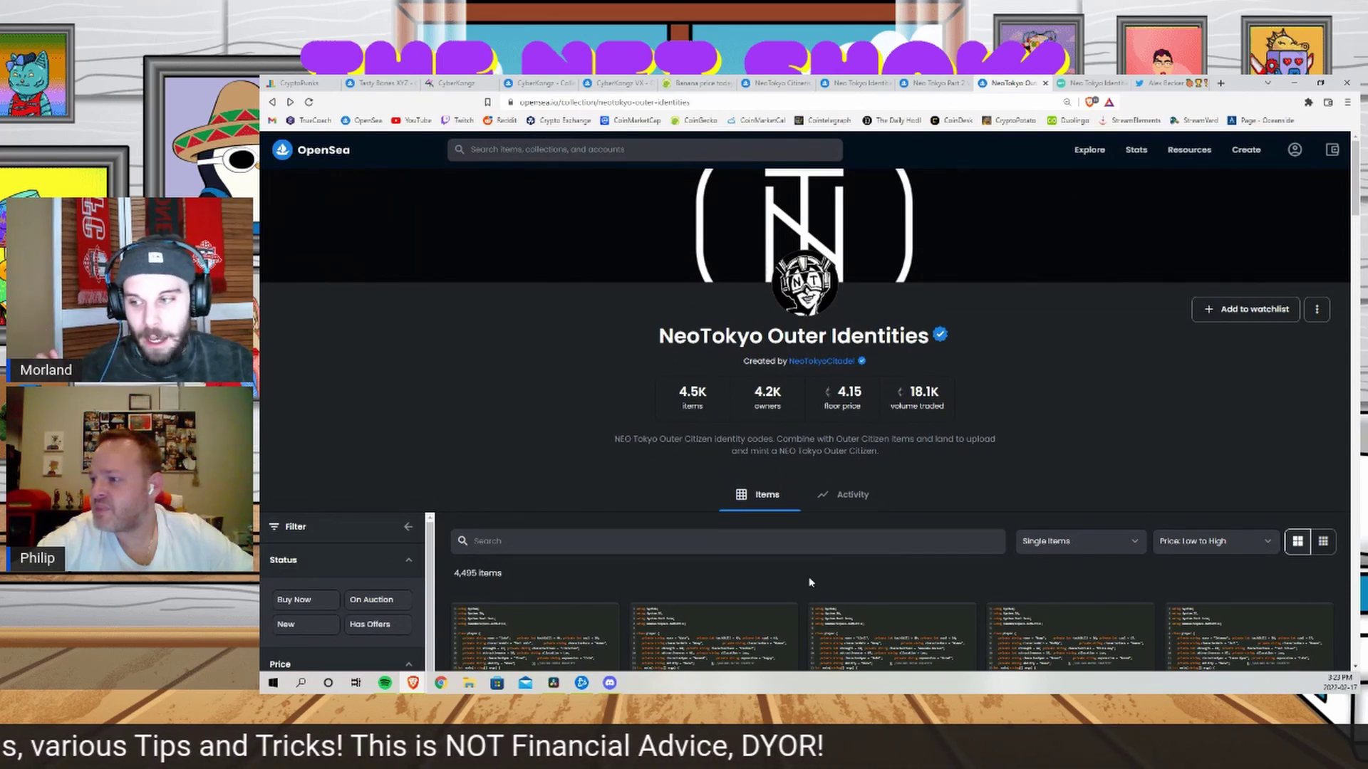
scroll(699, 552, "down", 1)
scroll(680, 513, "up", 1)
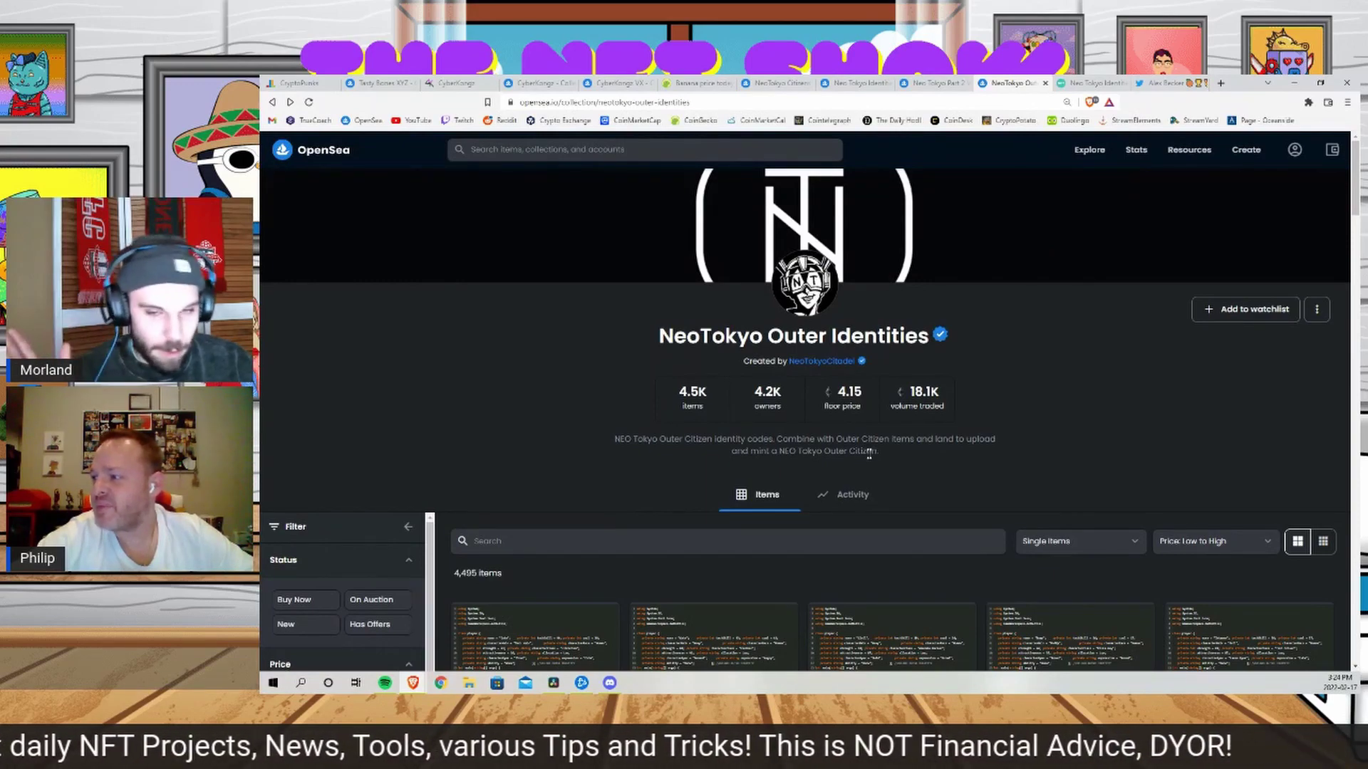
scroll(875, 452, "down", 1)
scroll(905, 566, "down", 1)
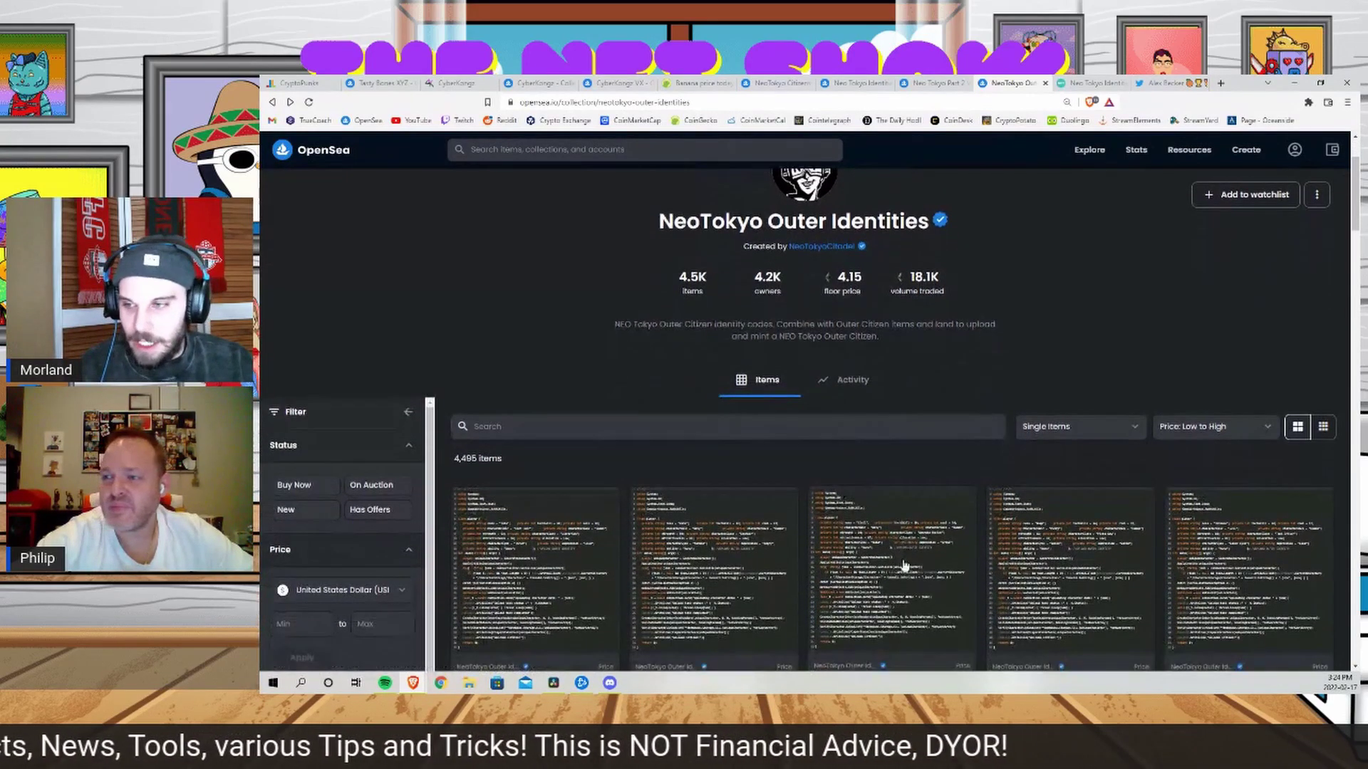
scroll(728, 589, "up", 2)
scroll(754, 578, "down", 3)
scroll(822, 543, "up", 3)
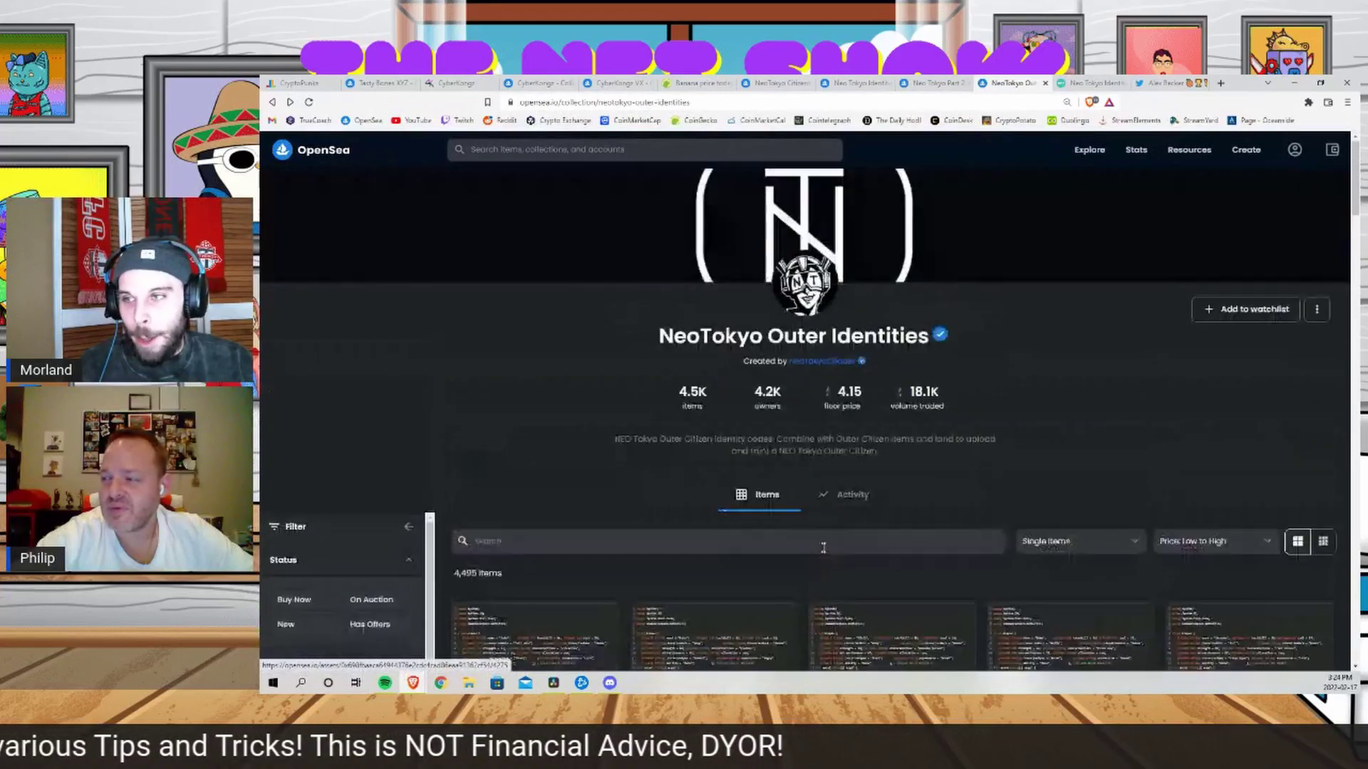
left_click(931, 81)
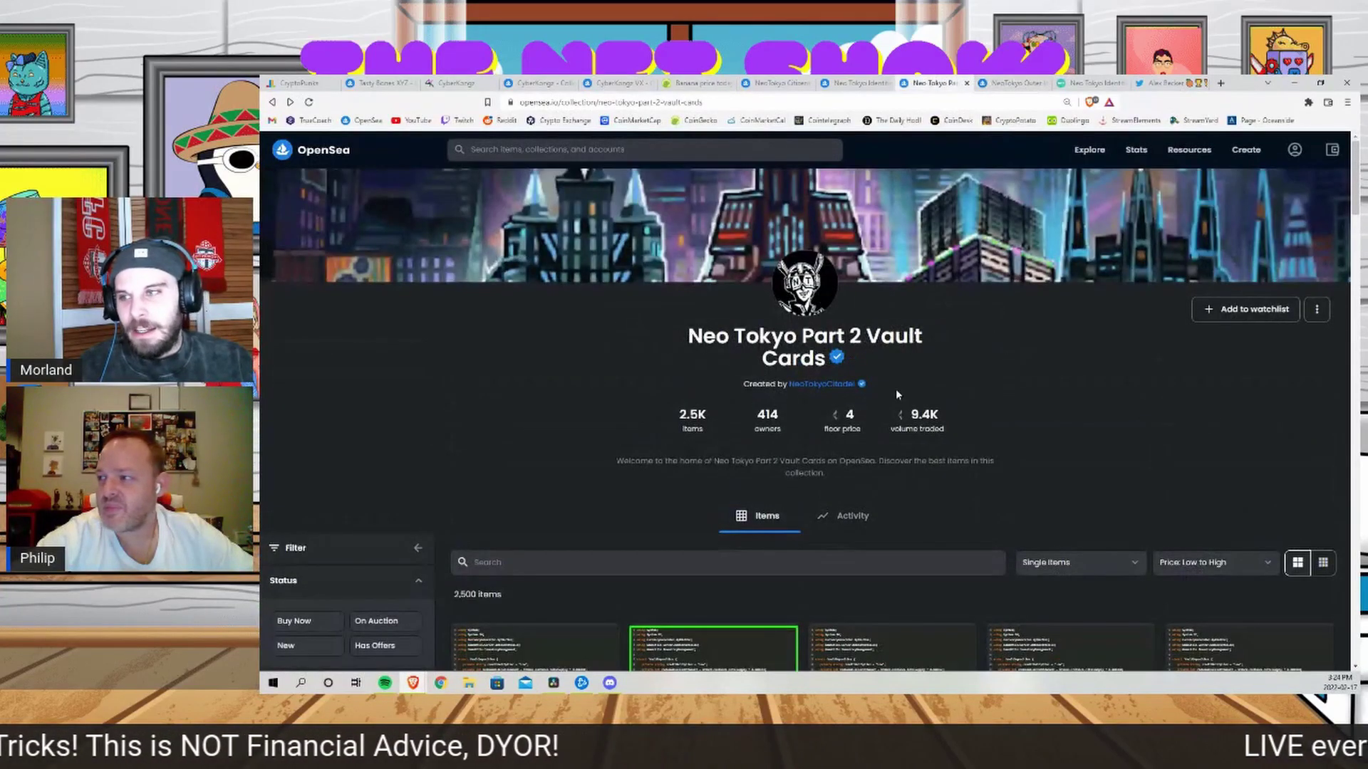
scroll(895, 395, "down", 2)
scroll(910, 558, "up", 2)
- Look over the Neo Tokyo Identities collection, then go back to NeoTokyo Citizens
left_click(840, 86)
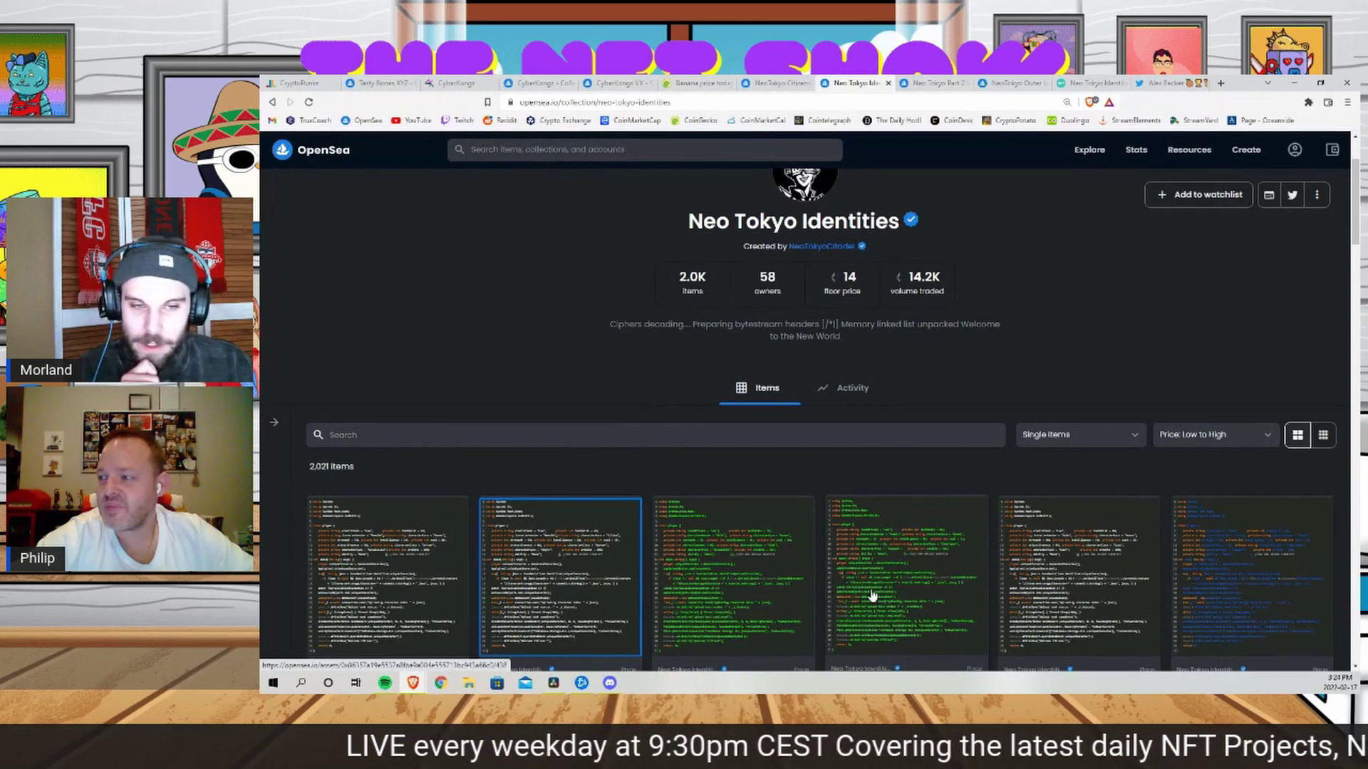
left_click(780, 84)
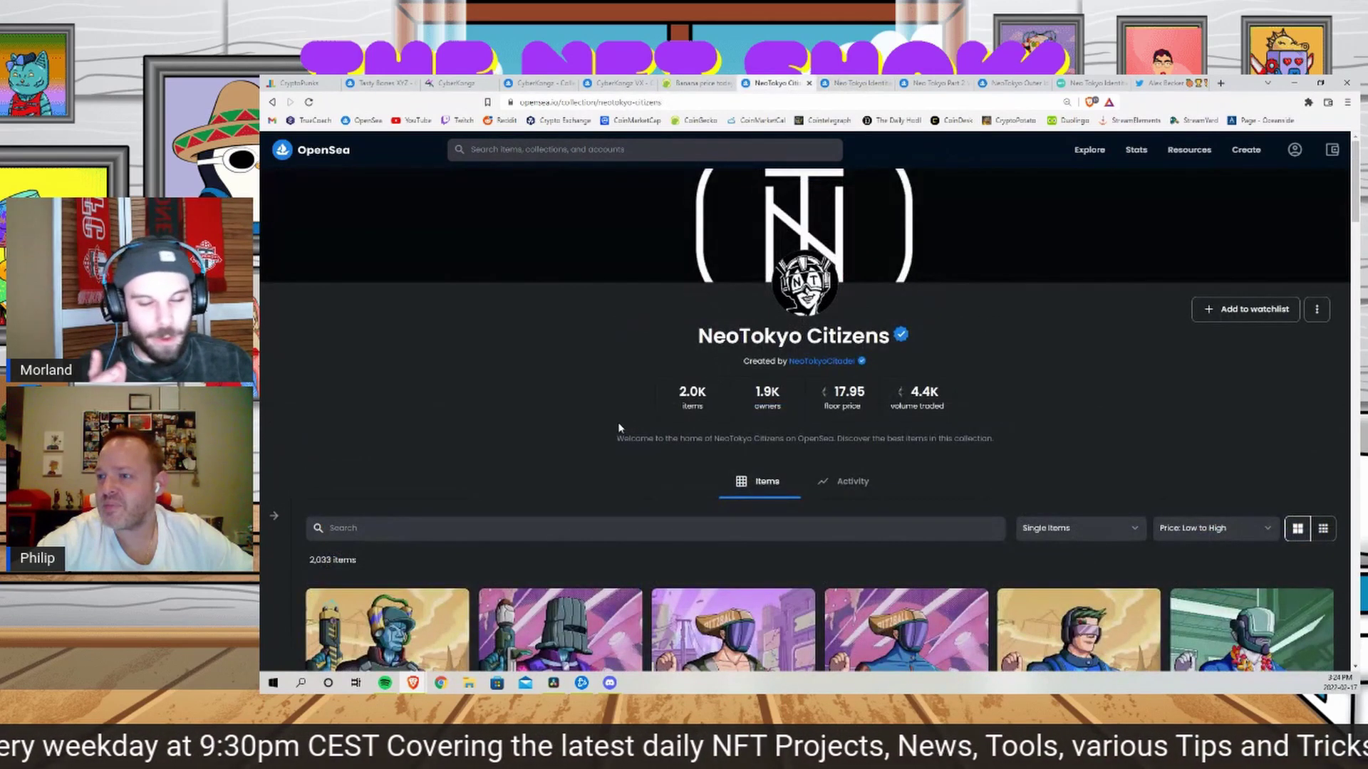